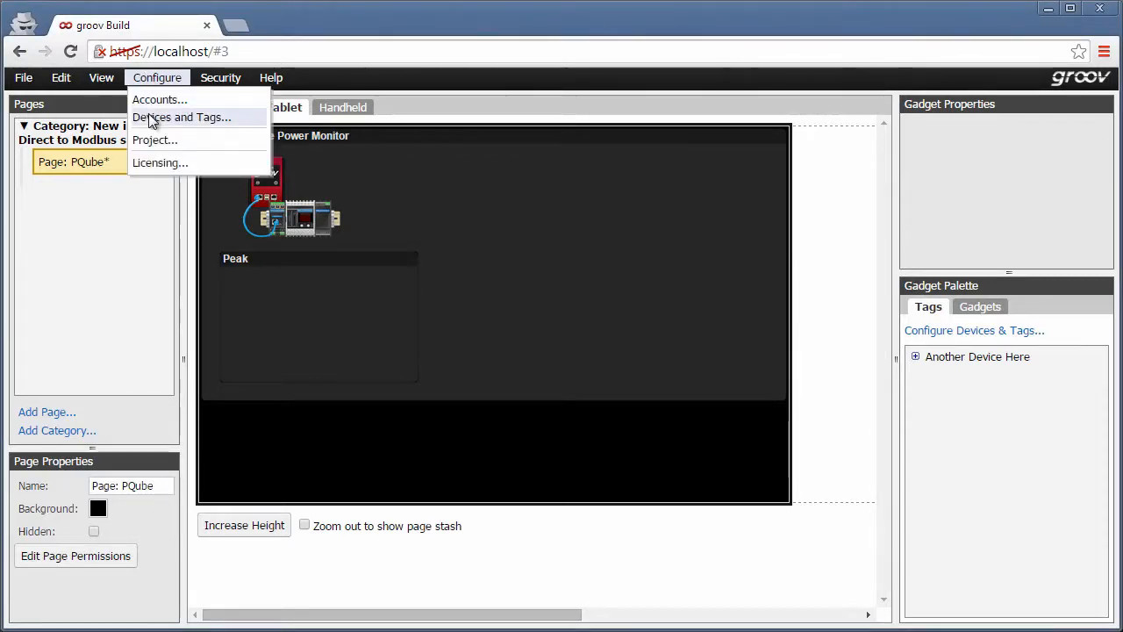
# Add a new Modbus device named PQube with IP address 10.192.55.208.
pyautogui.click(151, 119)
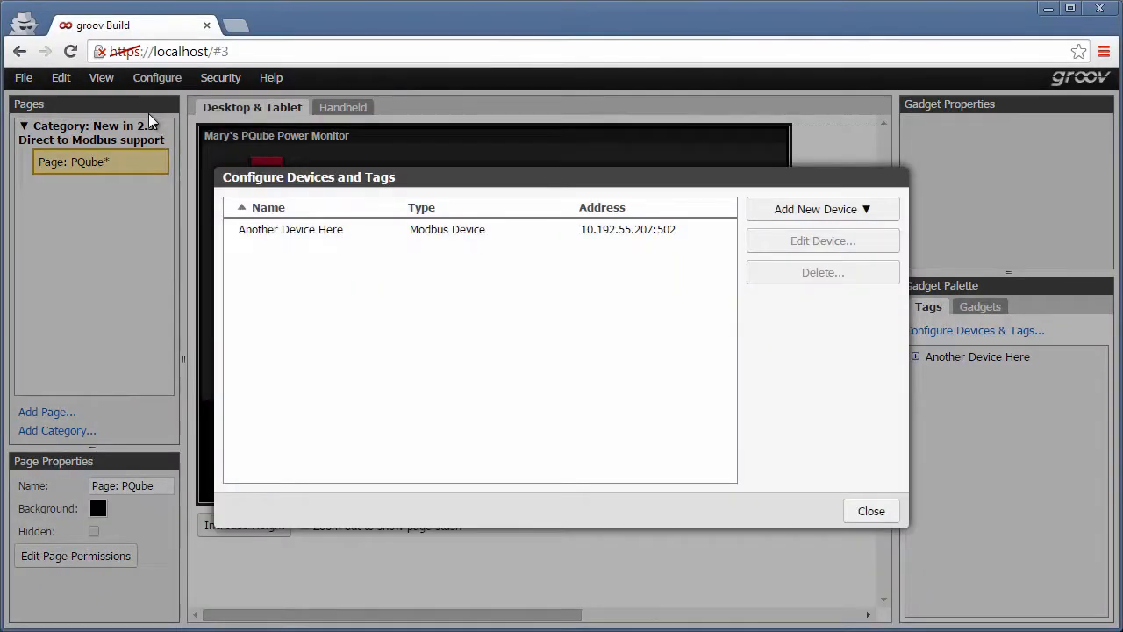
pyautogui.click(812, 214)
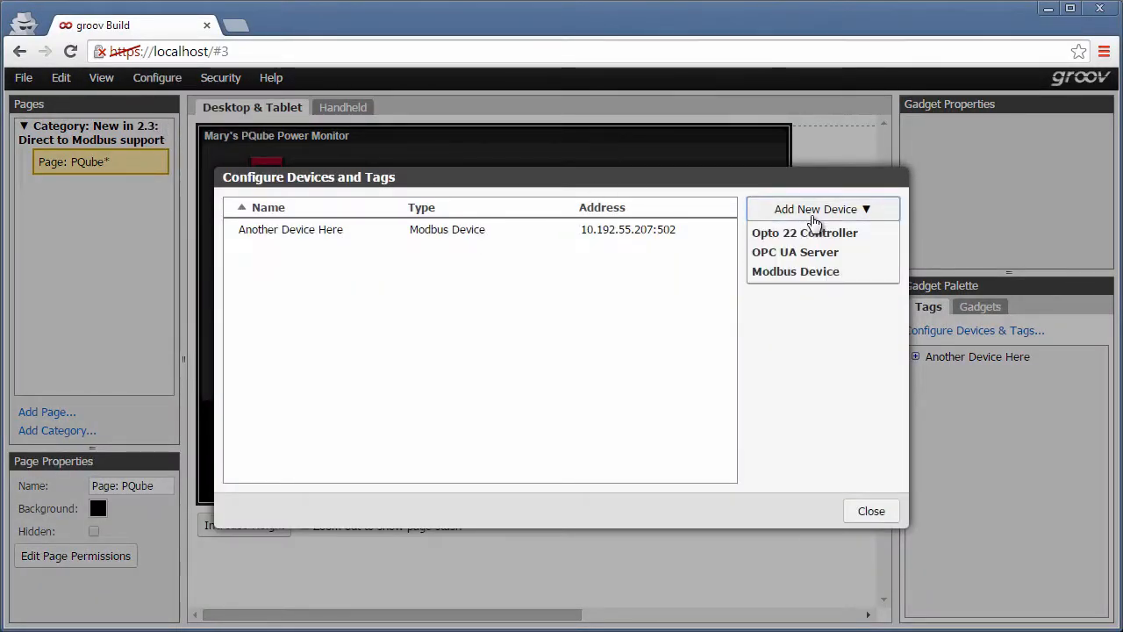
pyautogui.click(823, 272)
pyautogui.moveTo(703, 237); pyautogui.dragTo(702, 268)
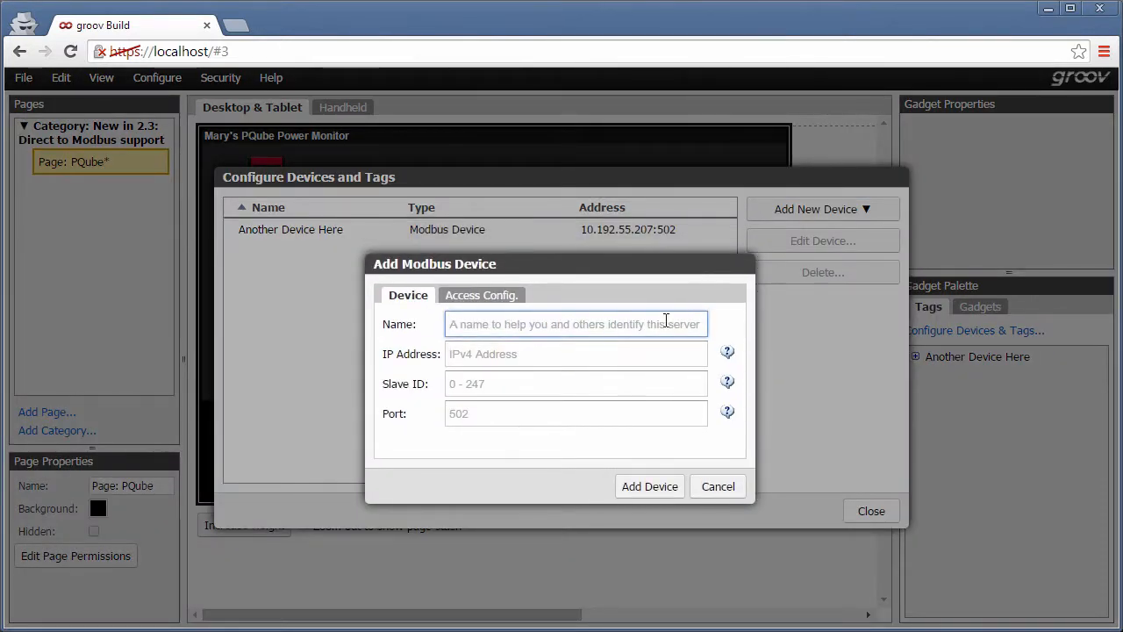
pyautogui.write('PQub')
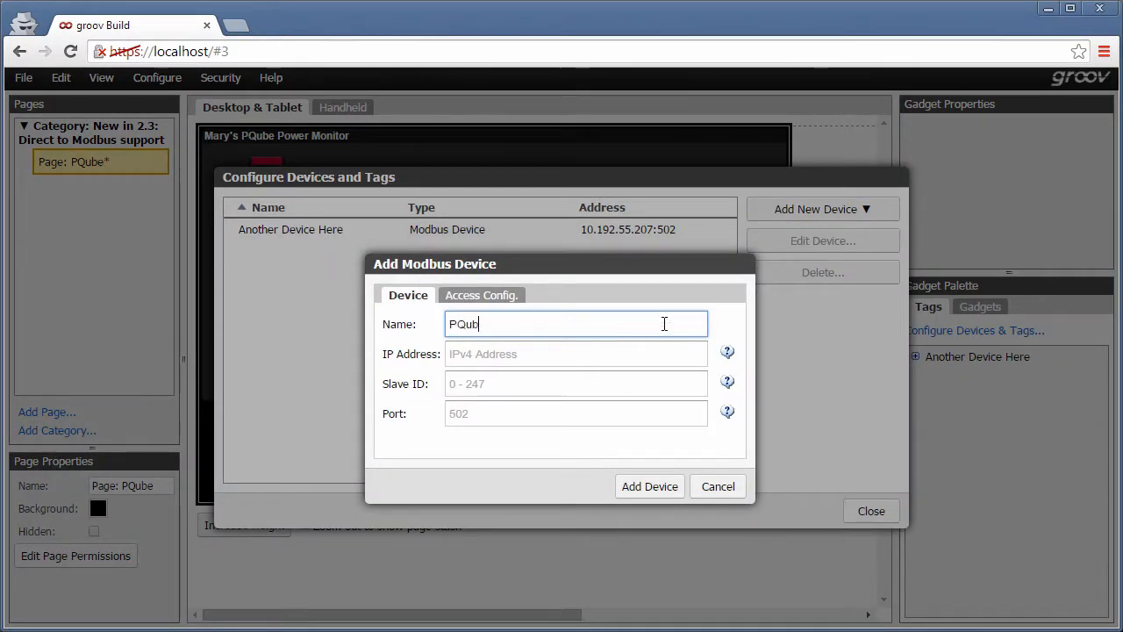
pyautogui.write('e')
pyautogui.press('Tab')
pyautogui.write('10.192.55')
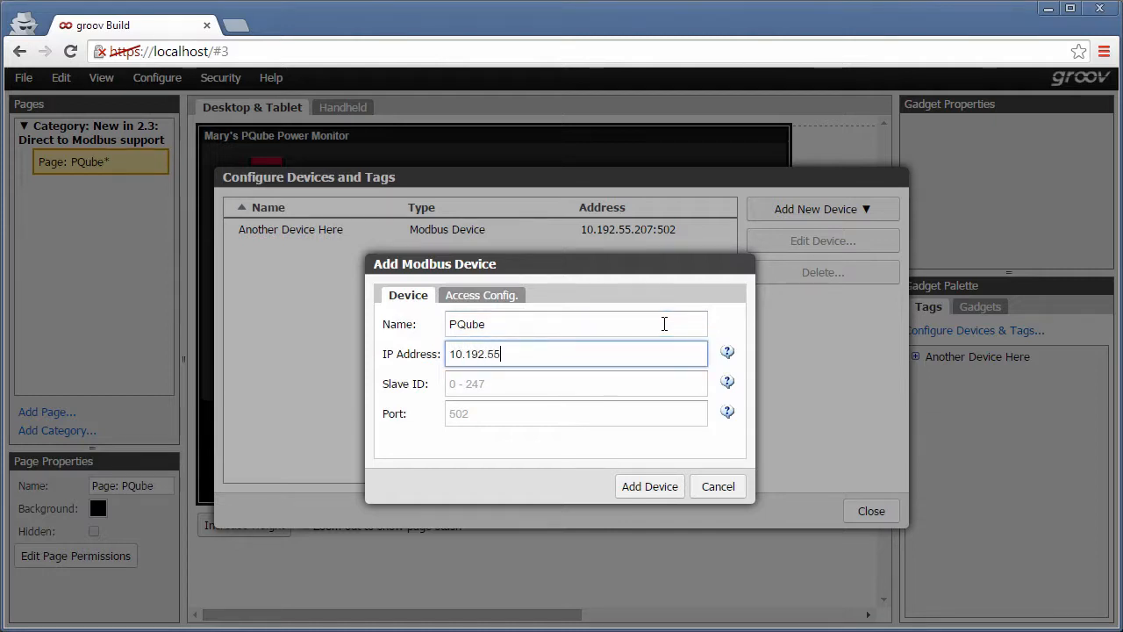
pyautogui.write('.208')
# In the device's access settings, enable function codes 06 and 05, clear both least-significant-part options, and add the device.
pyautogui.click(610, 383)
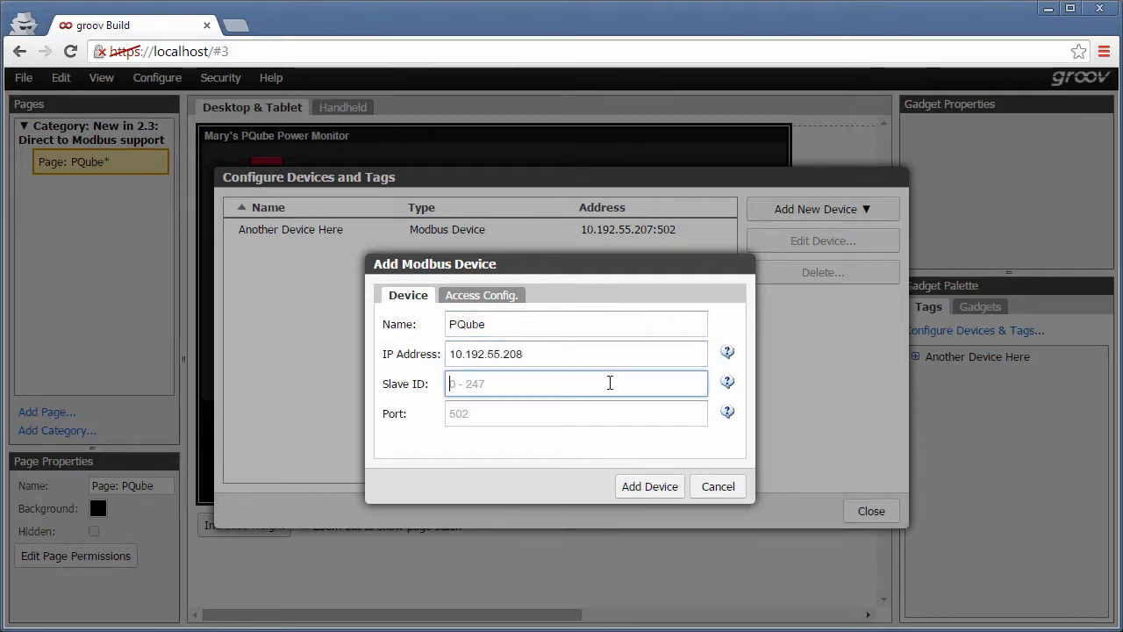
pyautogui.click(497, 297)
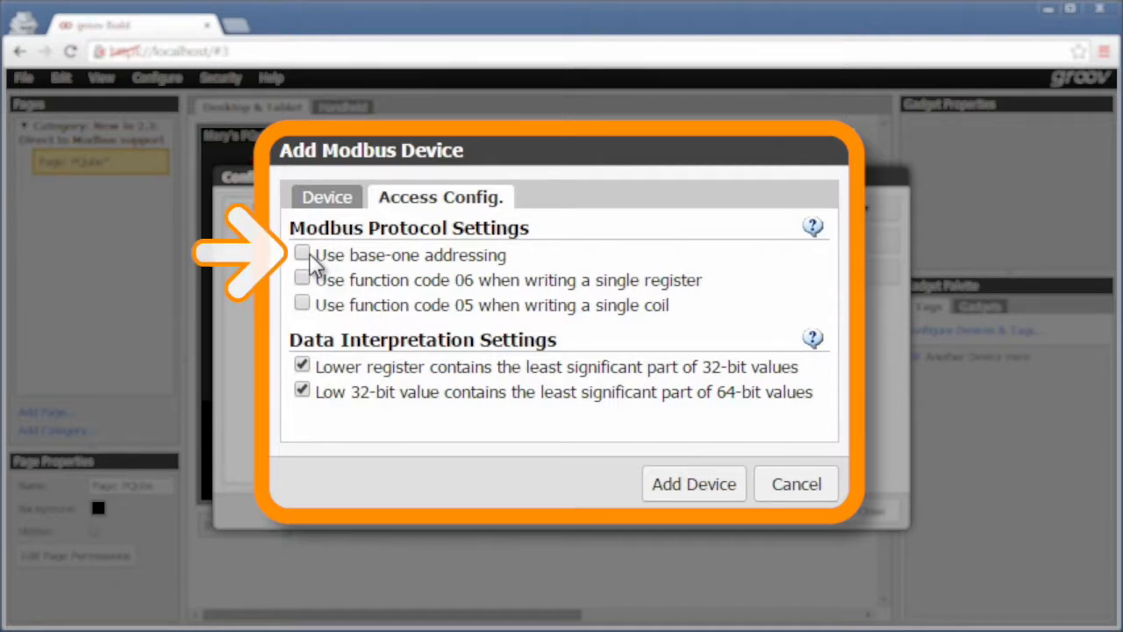
pyautogui.click(307, 280)
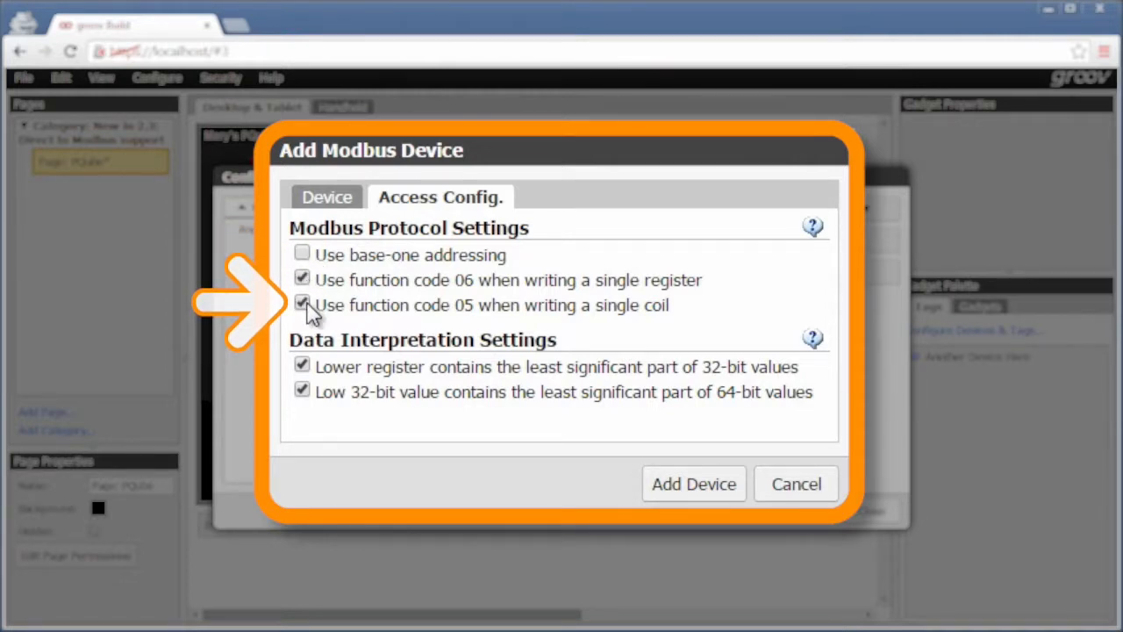
pyautogui.click(302, 369)
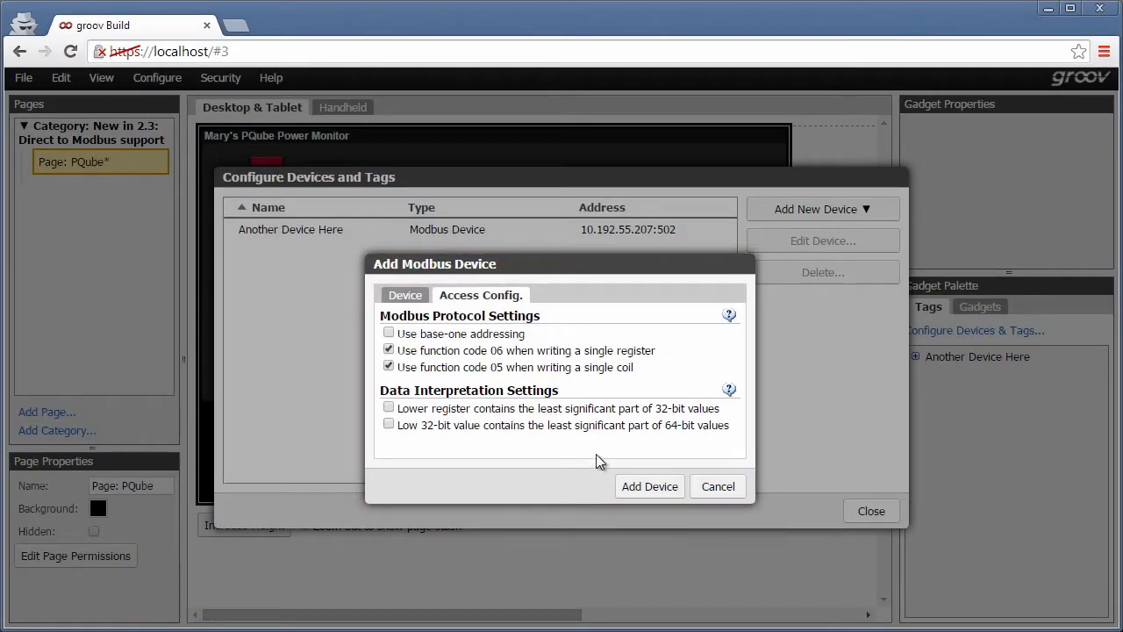
pyautogui.click(647, 484)
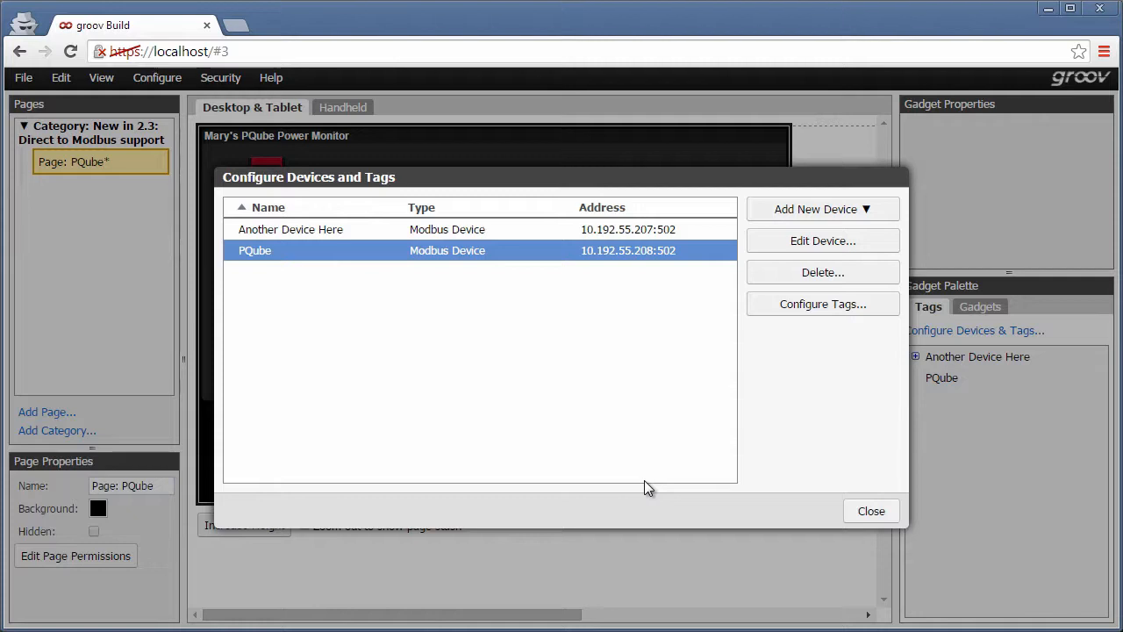
# Open PQube's tag configuration and start a new tag named VAC with data type Float.
pyautogui.click(794, 308)
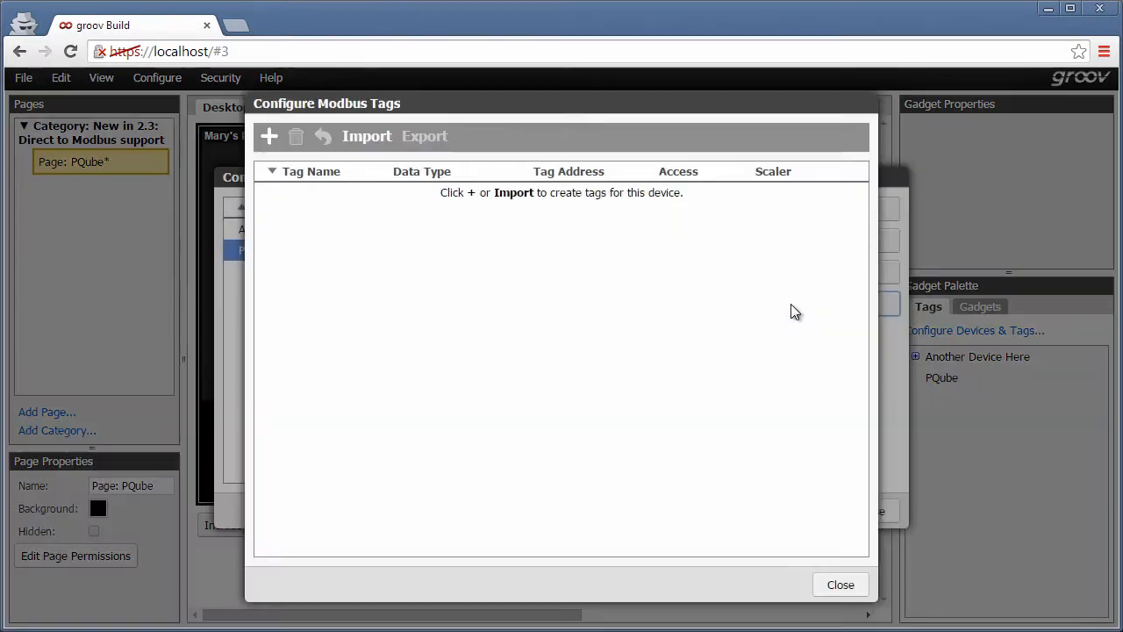
pyautogui.click(270, 140)
pyautogui.write('VAC')
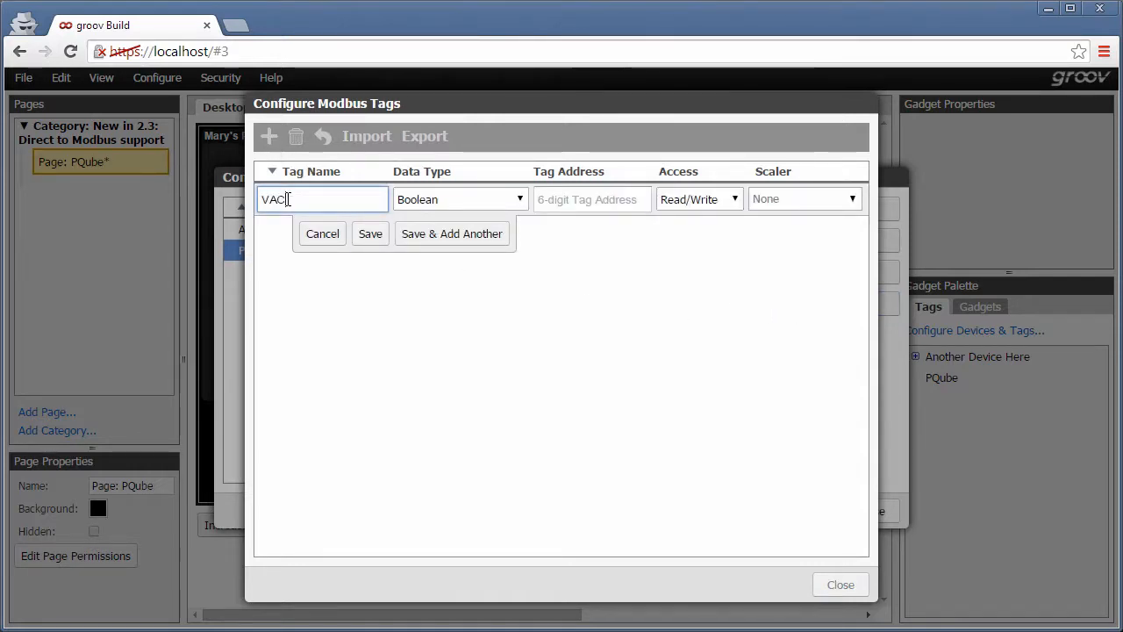
pyautogui.click(518, 200)
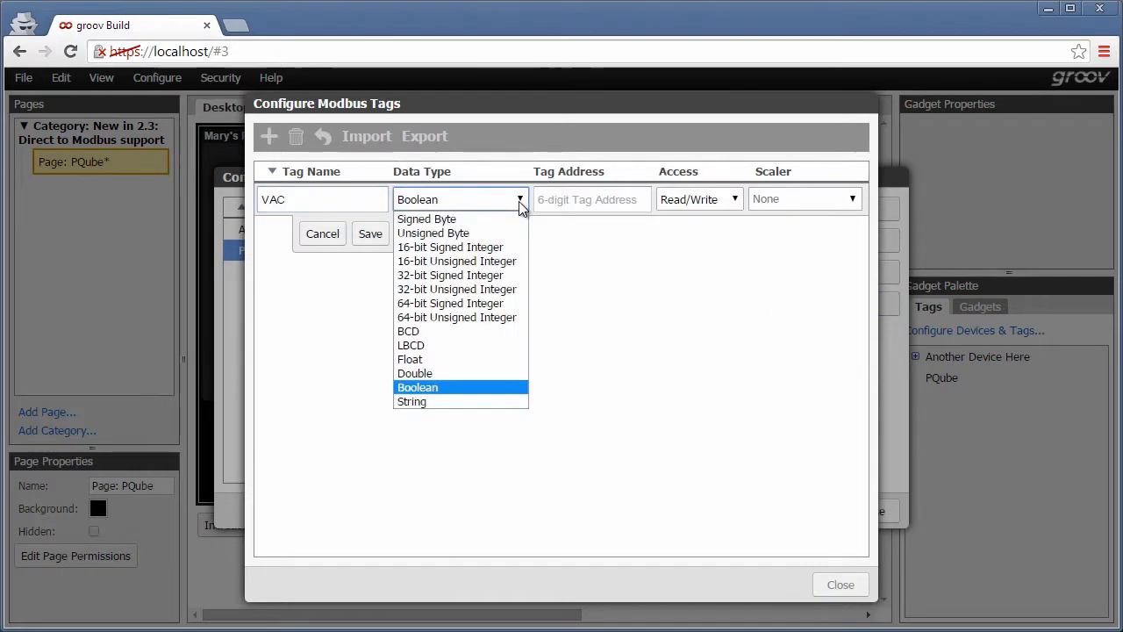
pyautogui.click(494, 360)
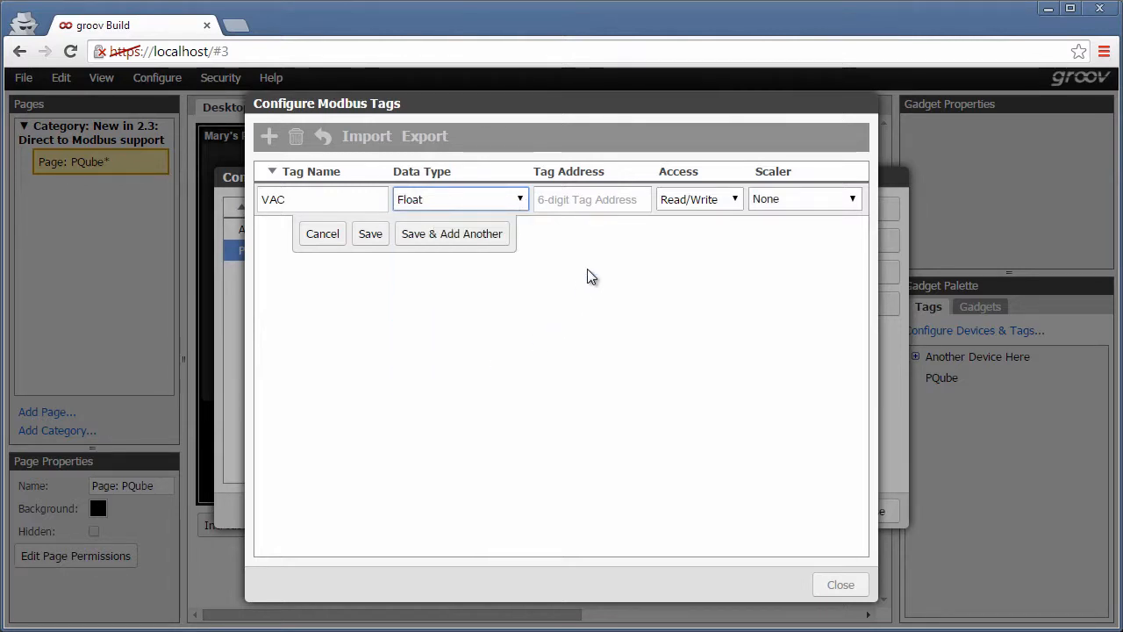
# Set VAC's address to holding register 7008 with Read Only access, then save it and add another tag.
pyautogui.click(601, 203)
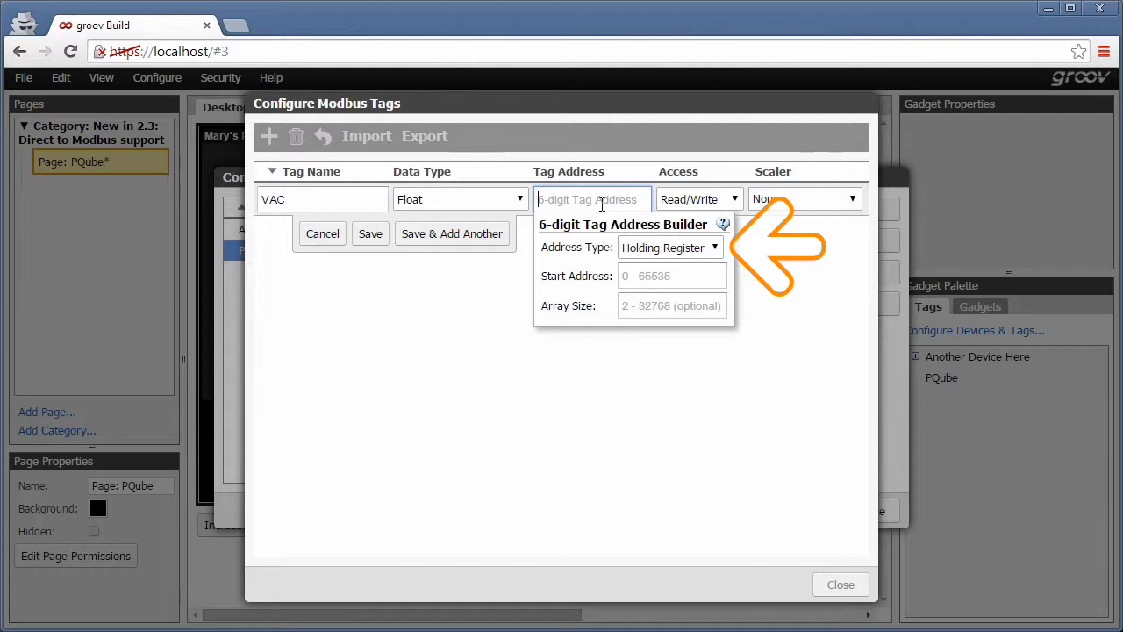
pyautogui.click(634, 275)
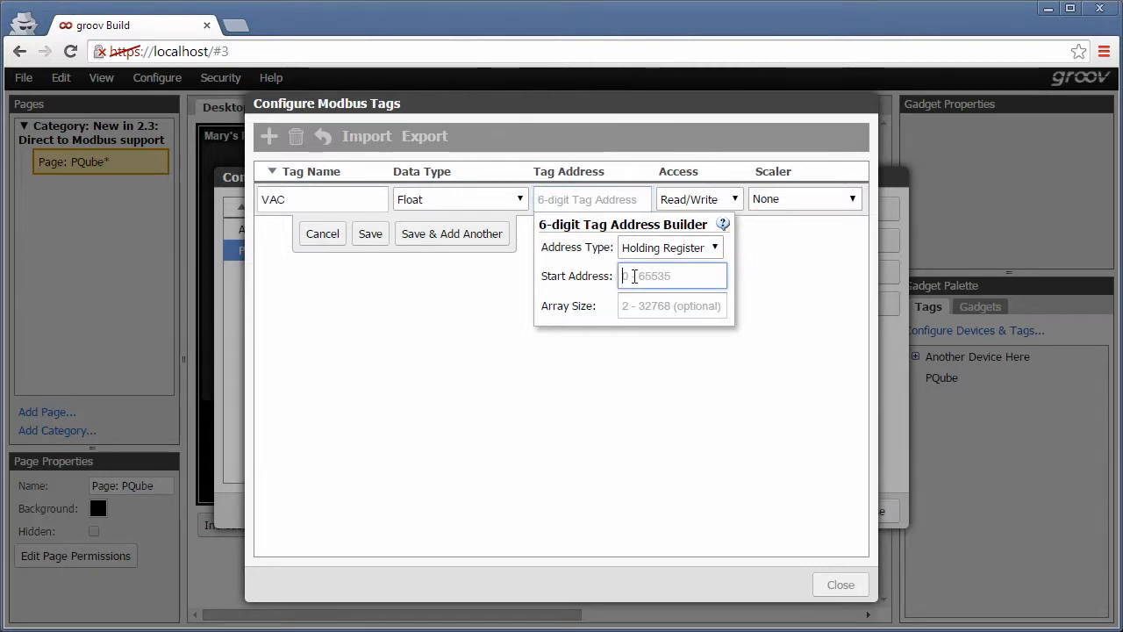
pyautogui.write('7008')
pyautogui.click(707, 199)
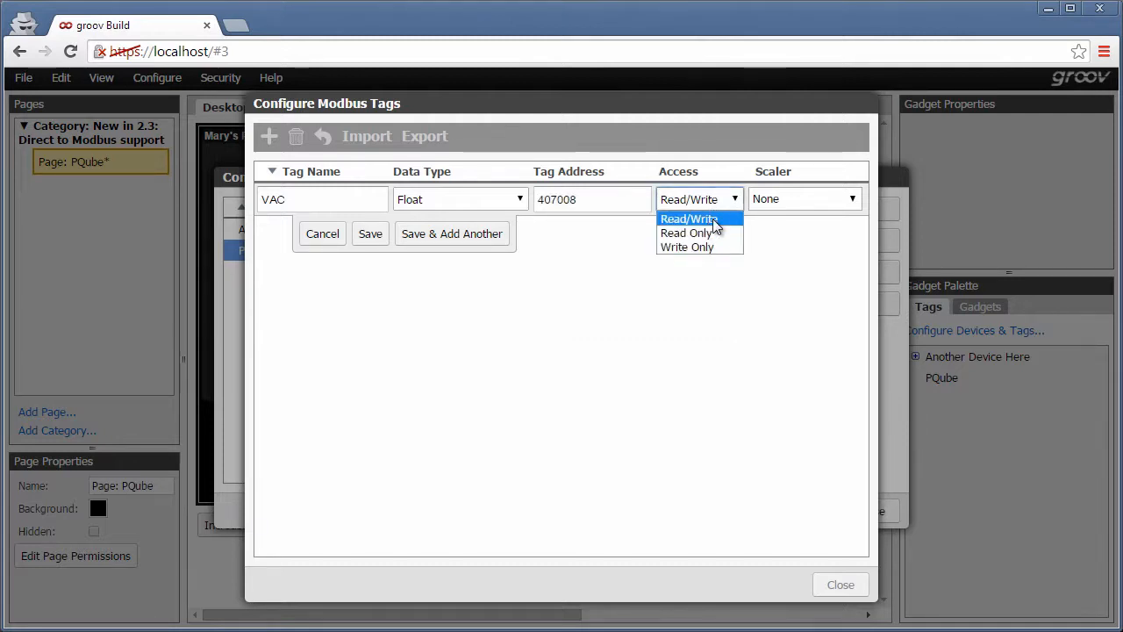
pyautogui.click(707, 235)
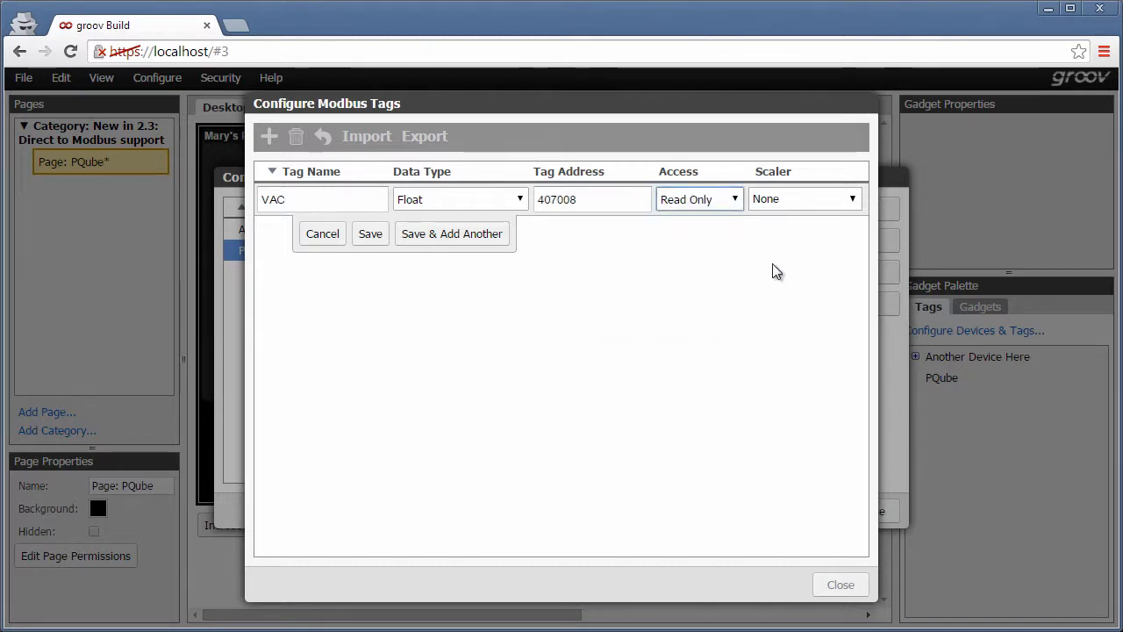
pyautogui.click(765, 202)
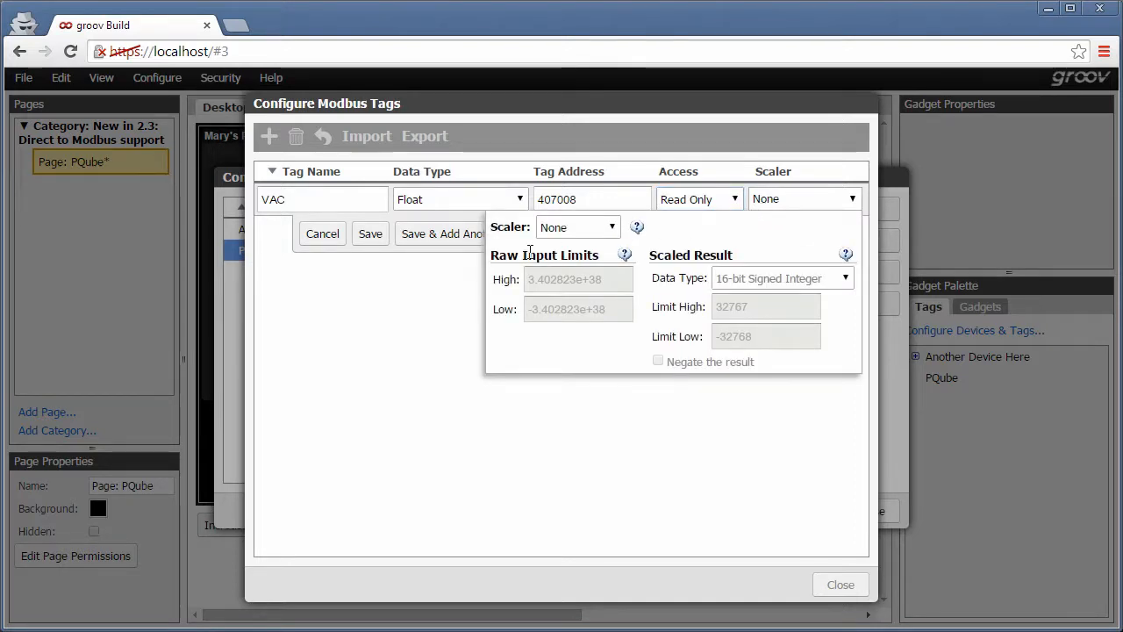
pyautogui.click(414, 235)
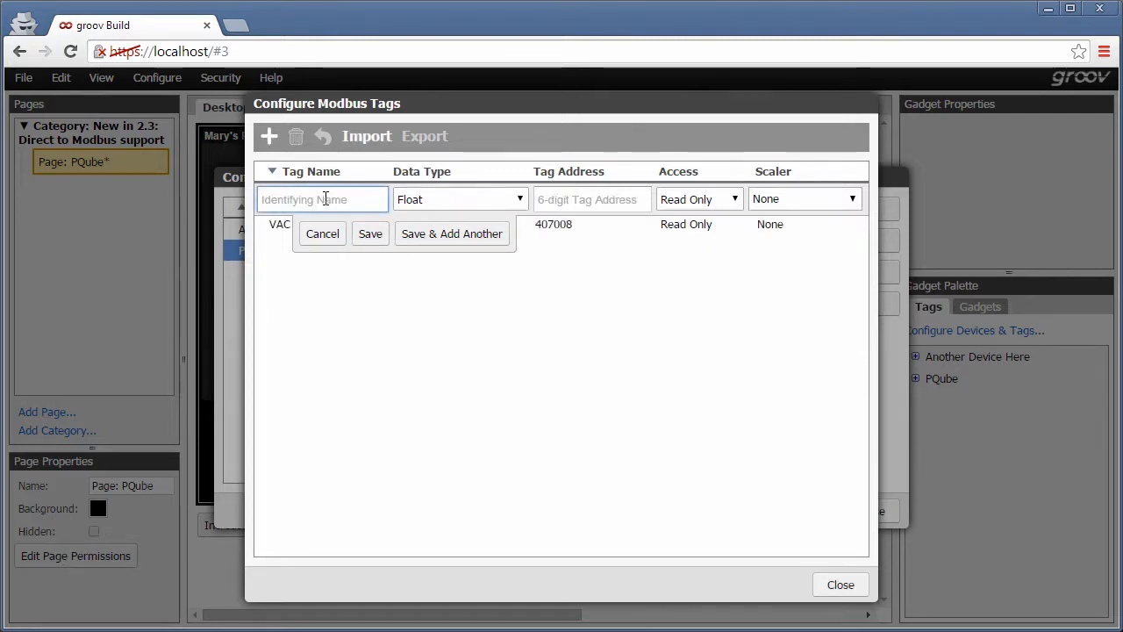
# Name the new tag Clear Peaks with data type 16-bit Unsigned Integer.
pyautogui.write('Clear ')
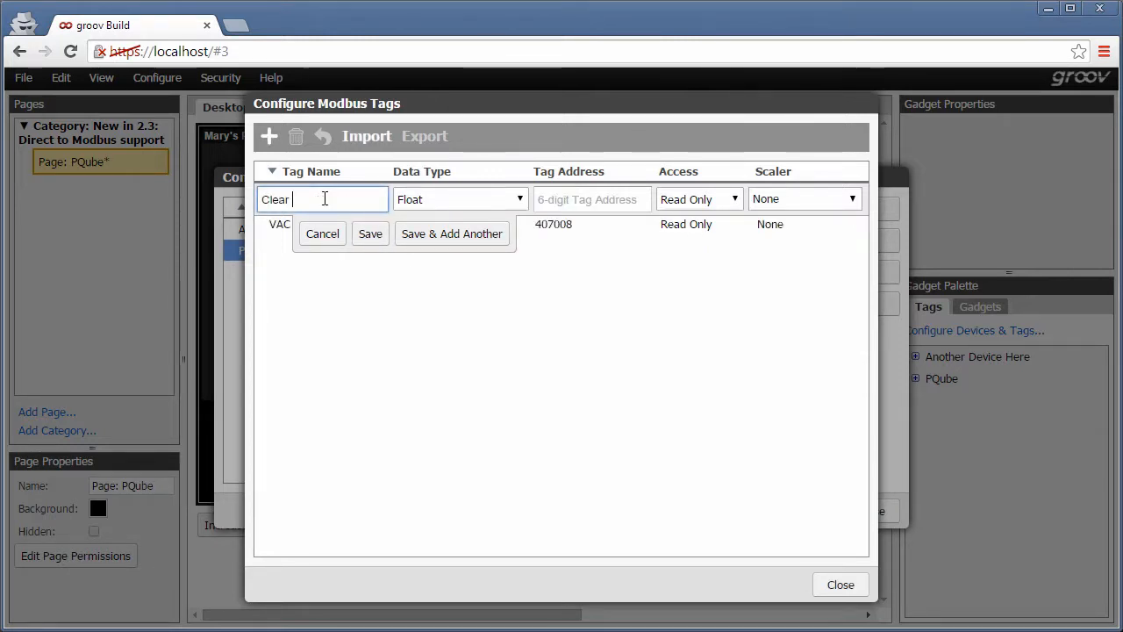
pyautogui.write('Peaks')
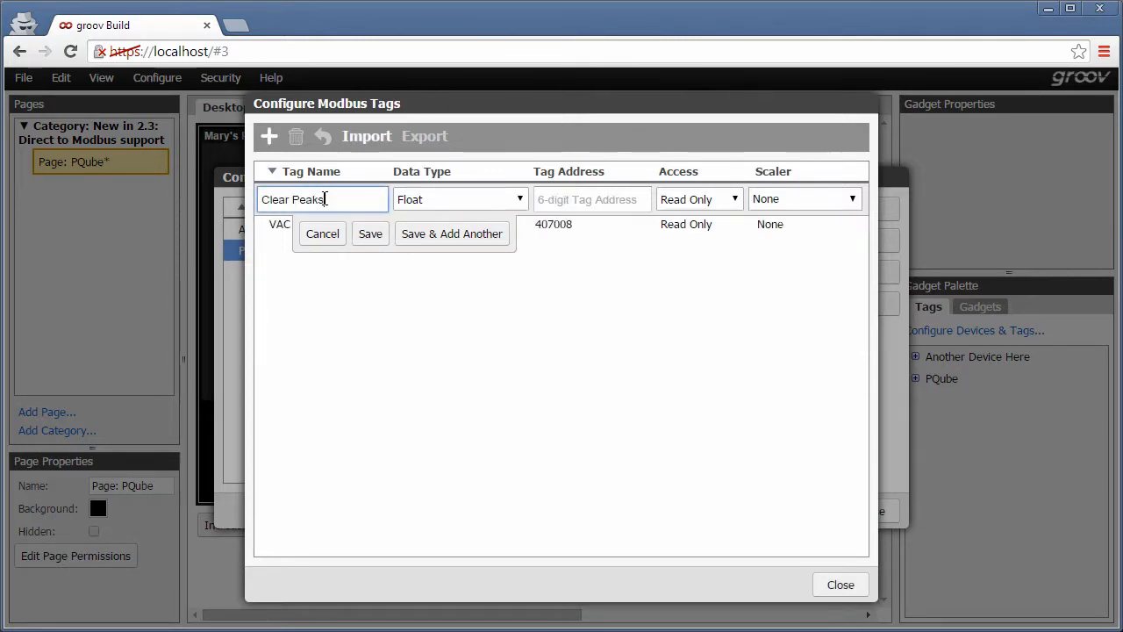
pyautogui.click(520, 201)
pyautogui.click(502, 260)
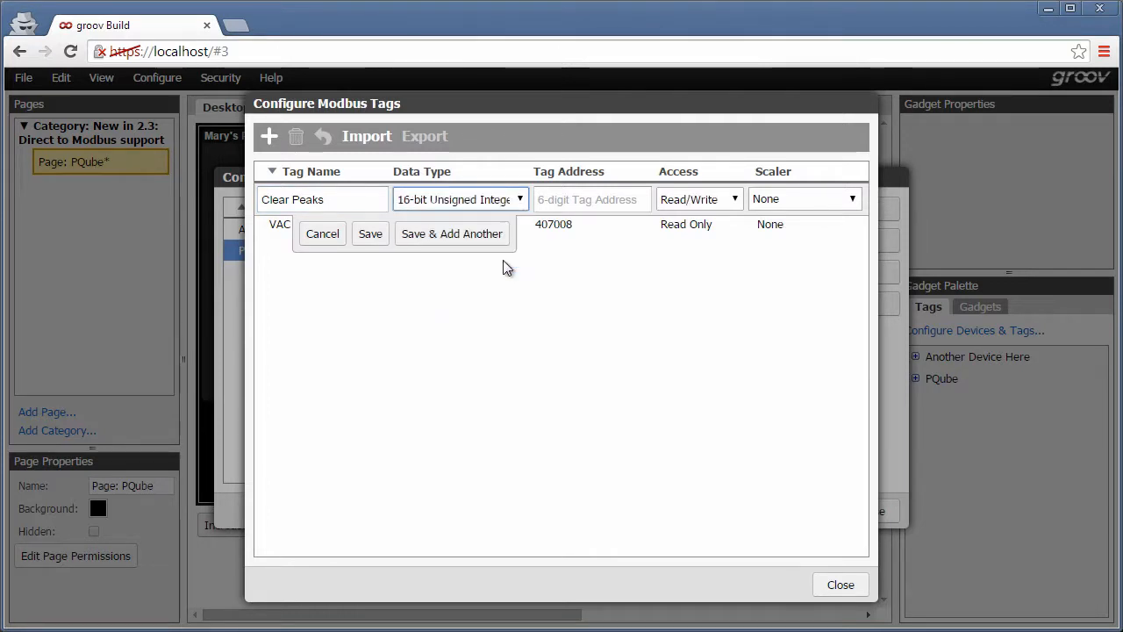
# Set Clear Peaks' address to holding register 7191 with Write Only access, then close the tag and device dialogs.
pyautogui.click(553, 199)
pyautogui.click(628, 276)
pyautogui.write('71')
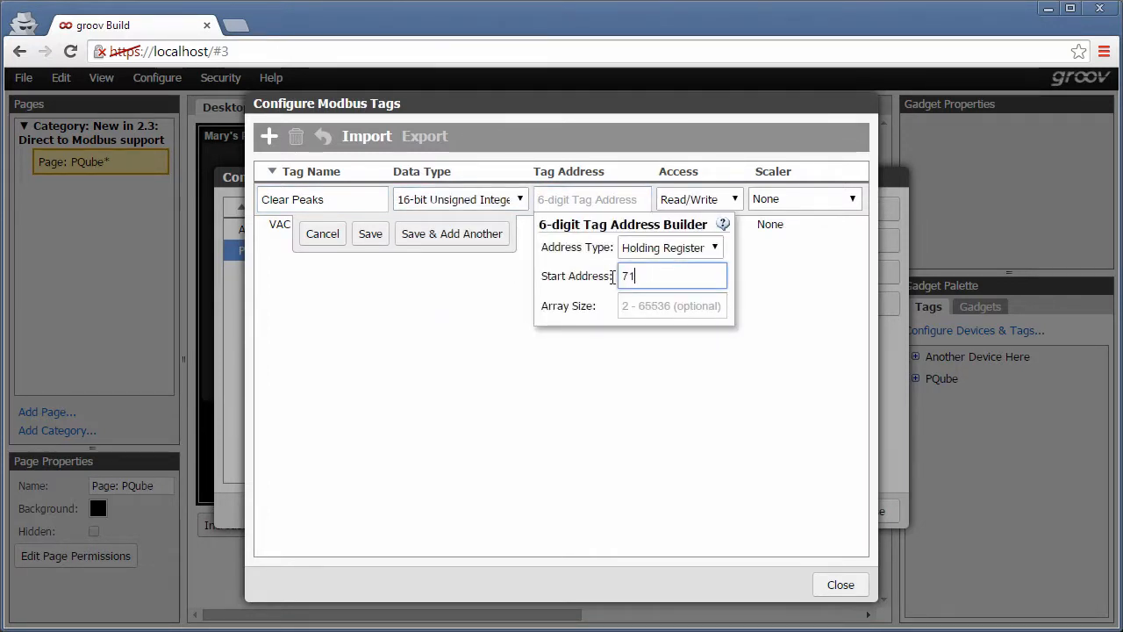
pyautogui.write('91')
pyautogui.click(718, 200)
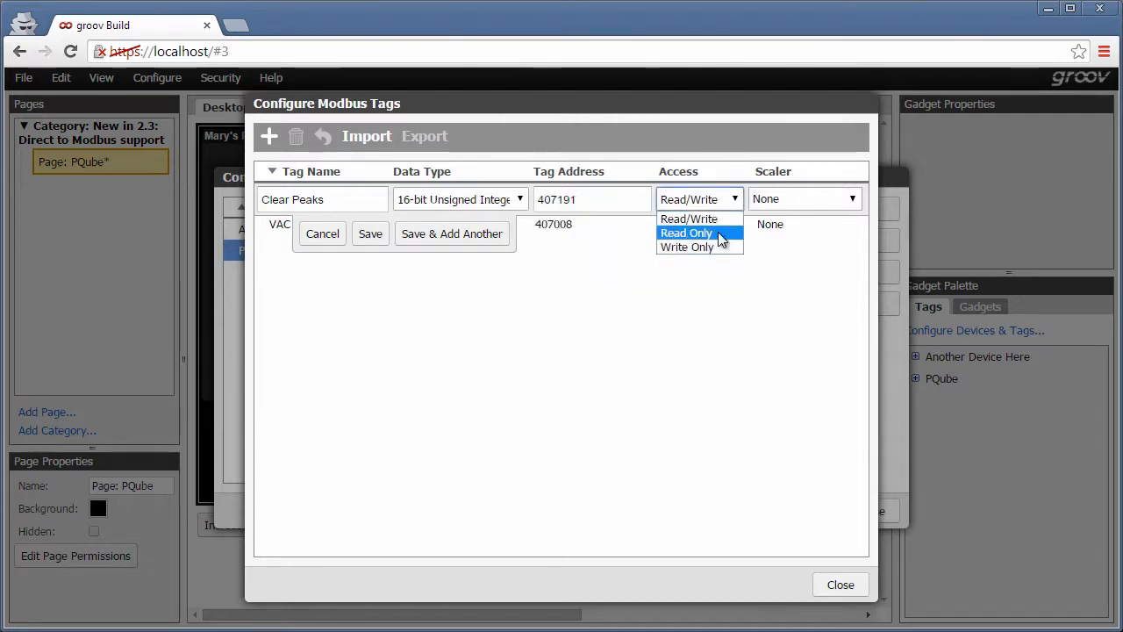
pyautogui.click(718, 248)
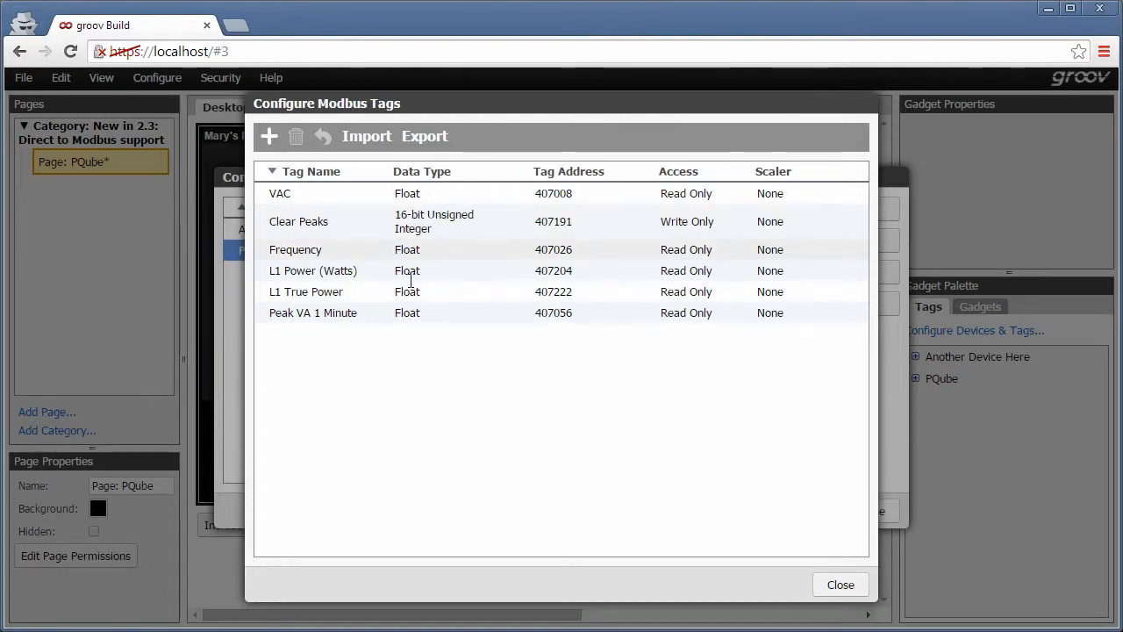
pyautogui.click(839, 589)
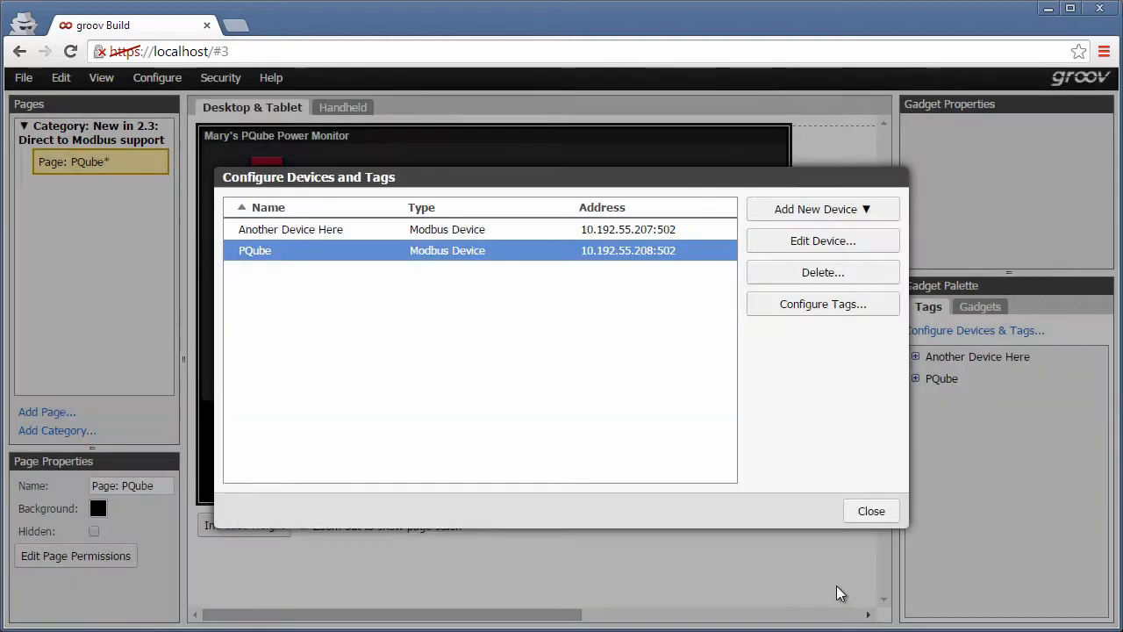
pyautogui.click(871, 512)
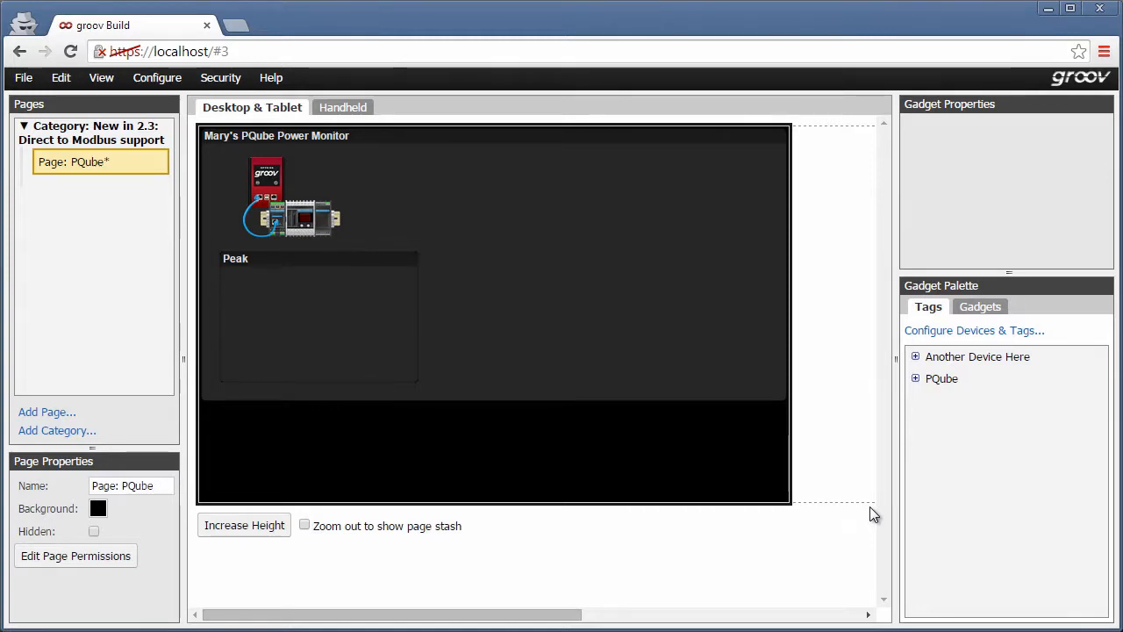
# Add a Value gadget for PQube's Peak VA 1 Minute tag to the page and widen it.
pyautogui.click(916, 379)
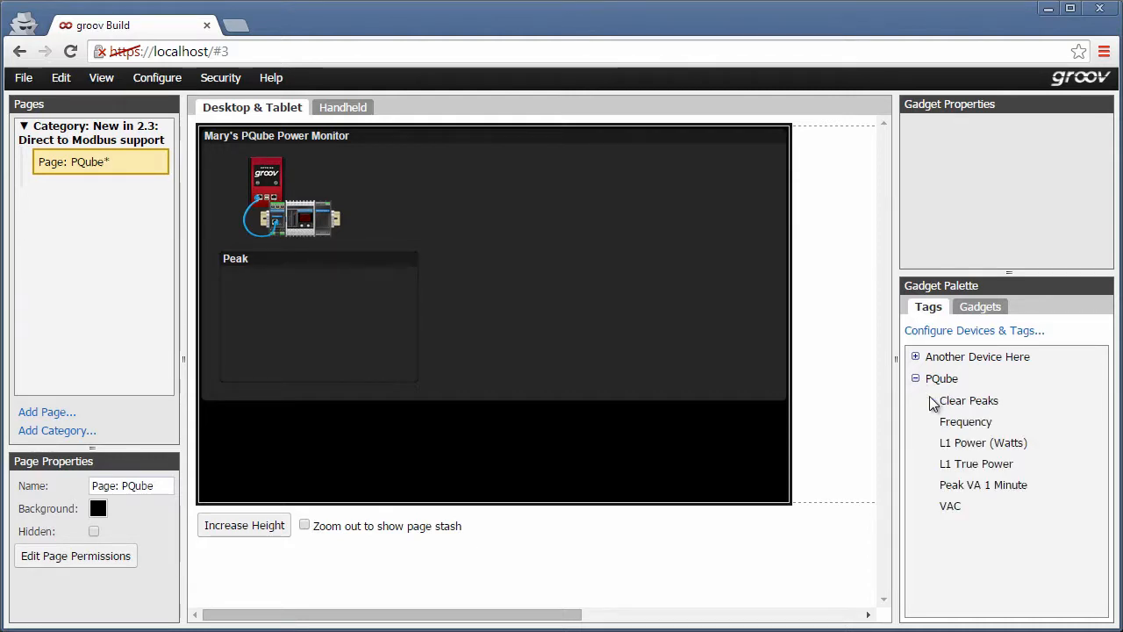
pyautogui.click(988, 486)
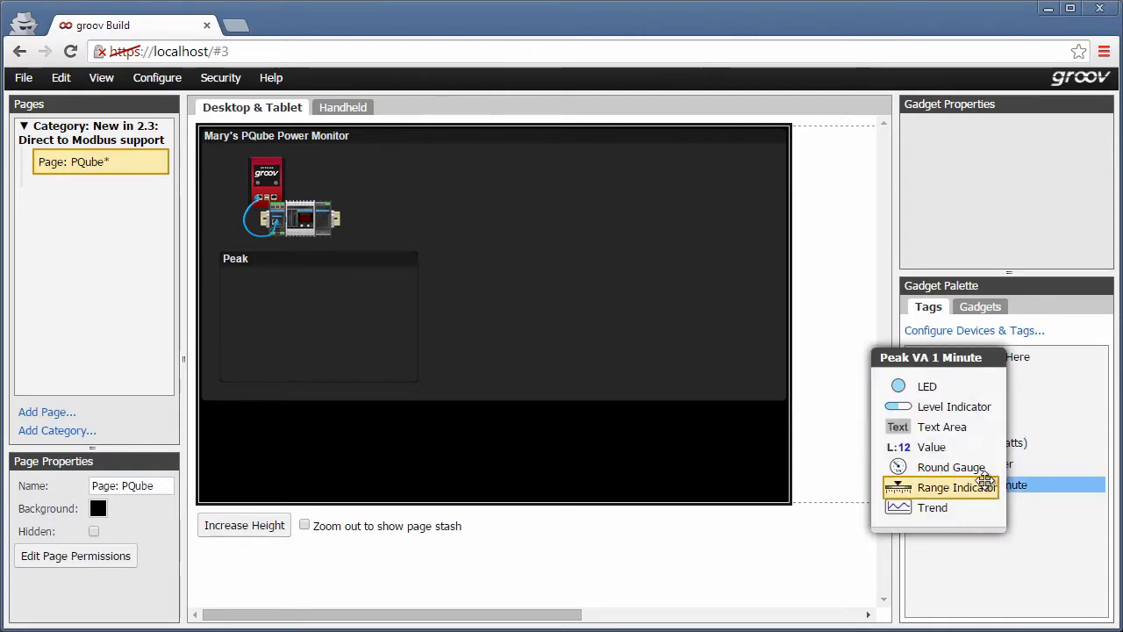
pyautogui.click(950, 450)
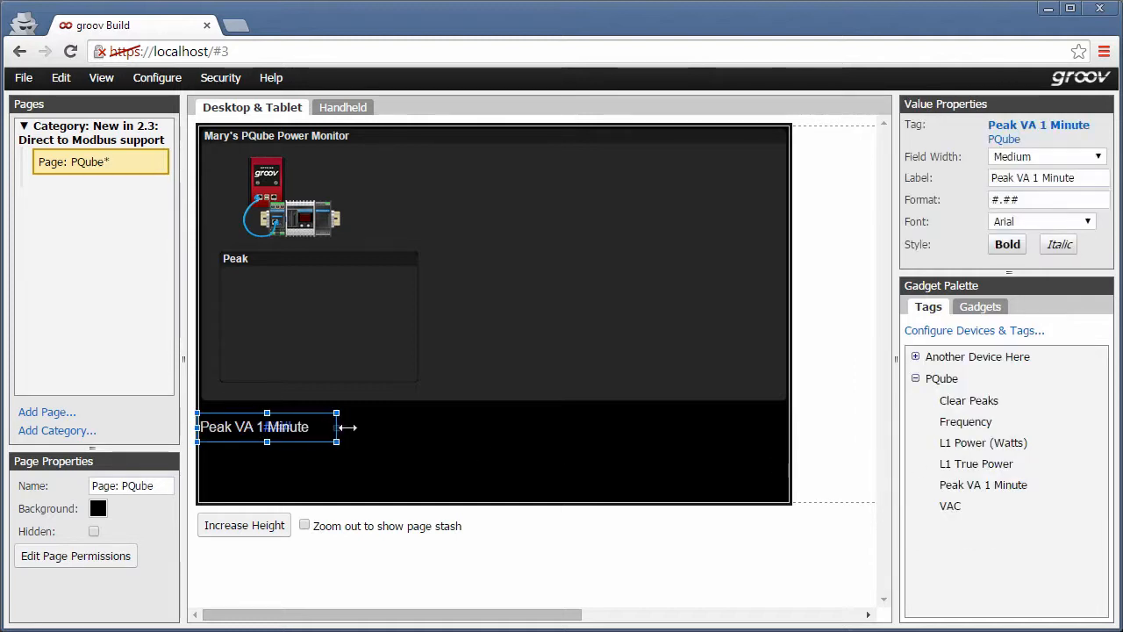
pyautogui.moveTo(348, 427); pyautogui.dragTo(402, 427)
# Move the Peak VA 1 Minute value gadget into the Peak group and bring the group to front.
pyautogui.moveTo(301, 425); pyautogui.dragTo(323, 287)
pyautogui.rightClick(328, 290)
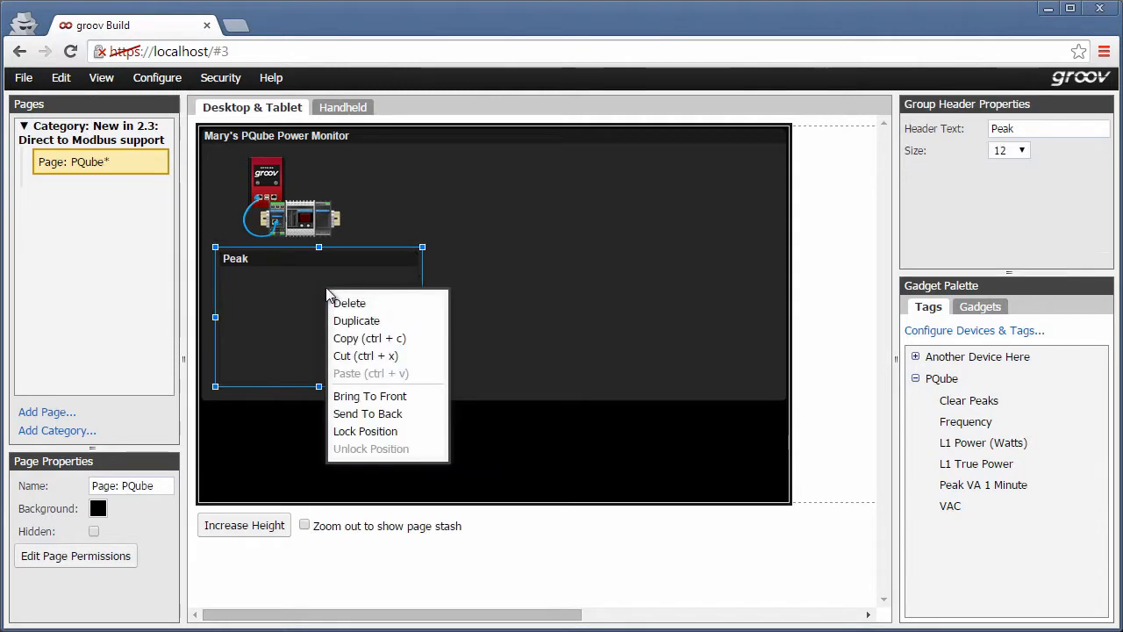
pyautogui.click(365, 396)
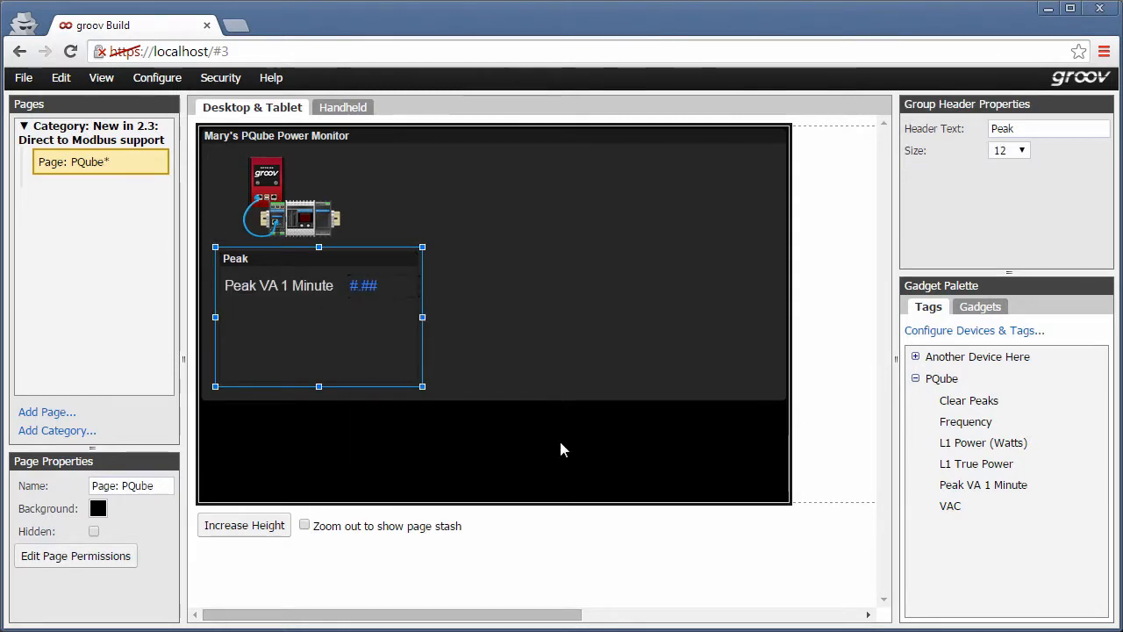
# Add a Button gadget for the Clear Peaks tag inside the Peak group, and adjust the Peak VA 1 Minute value gadget's width and position.
pyautogui.click(956, 400)
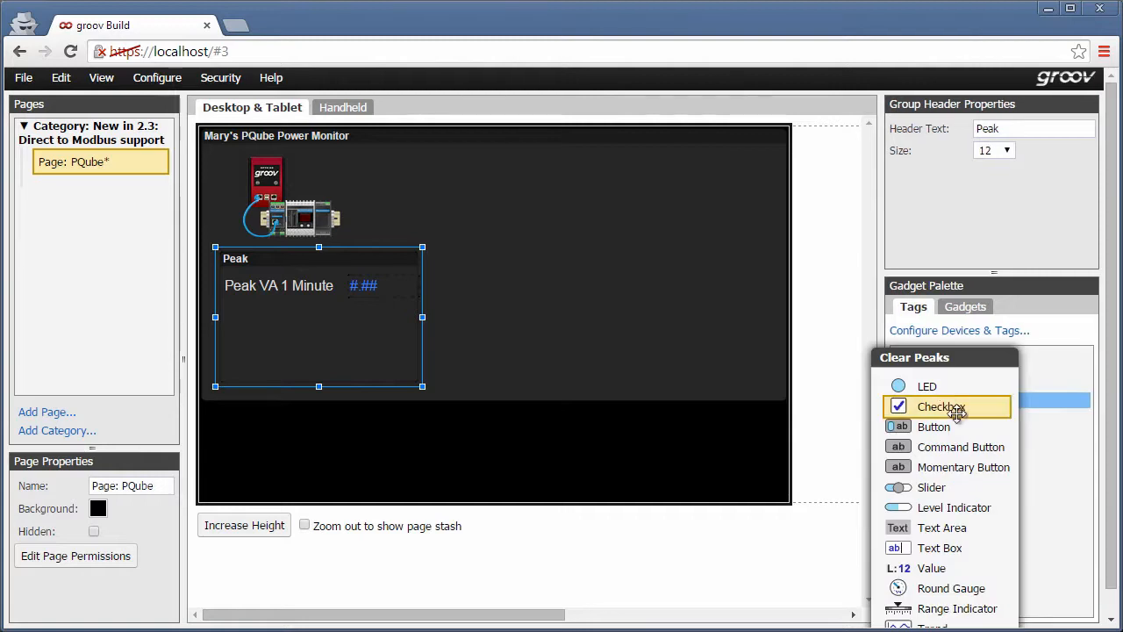
pyautogui.moveTo(932, 429); pyautogui.dragTo(310, 338)
pyautogui.click(332, 287)
pyautogui.moveTo(422, 288); pyautogui.dragTo(412, 288)
pyautogui.moveTo(321, 289); pyautogui.dragTo(324, 288)
# Add a vertical Level Indicator for L1 Power (Watts) with minimum value 0.09 and maximum value 0.12.
pyautogui.click(955, 444)
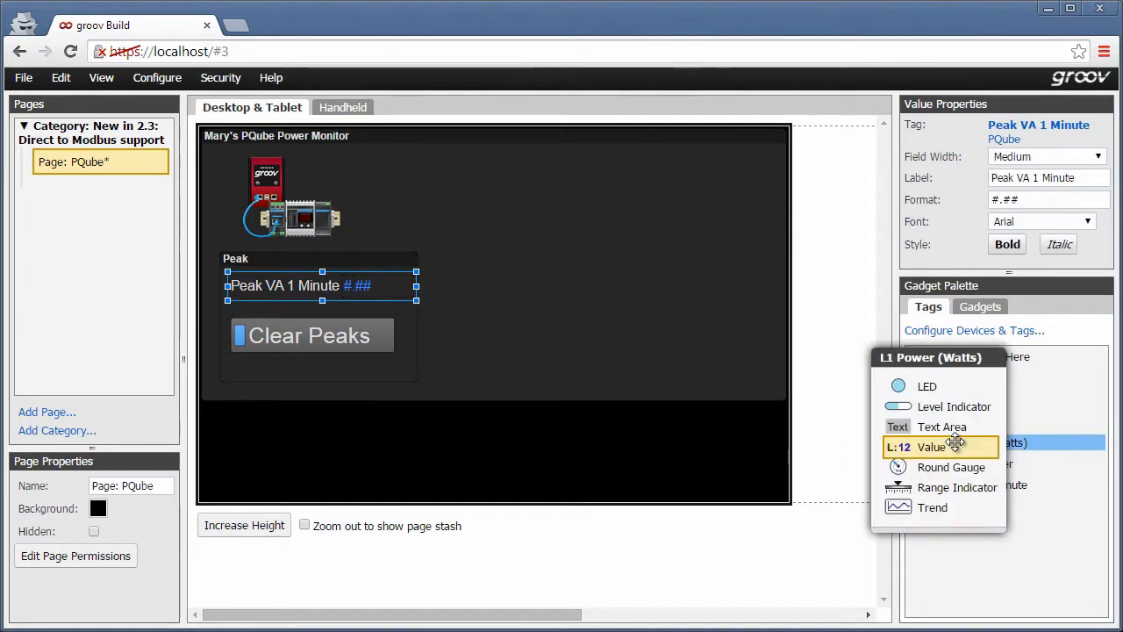
pyautogui.moveTo(944, 406); pyautogui.dragTo(469, 182)
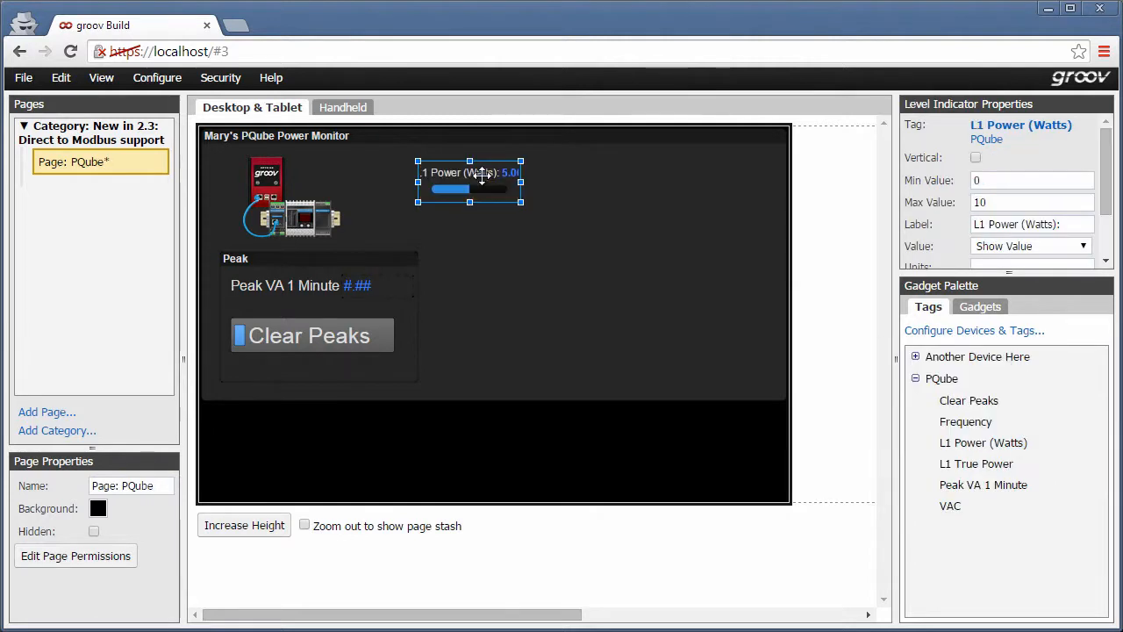
pyautogui.click(976, 158)
pyautogui.click(1018, 180)
pyautogui.write('.09')
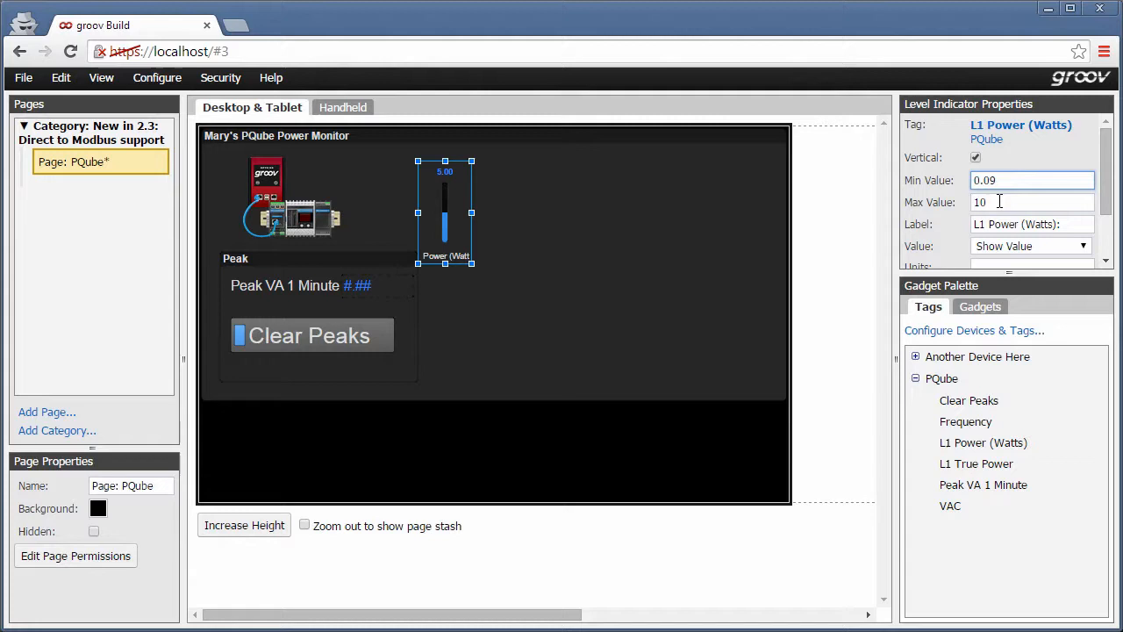
pyautogui.click(940, 203)
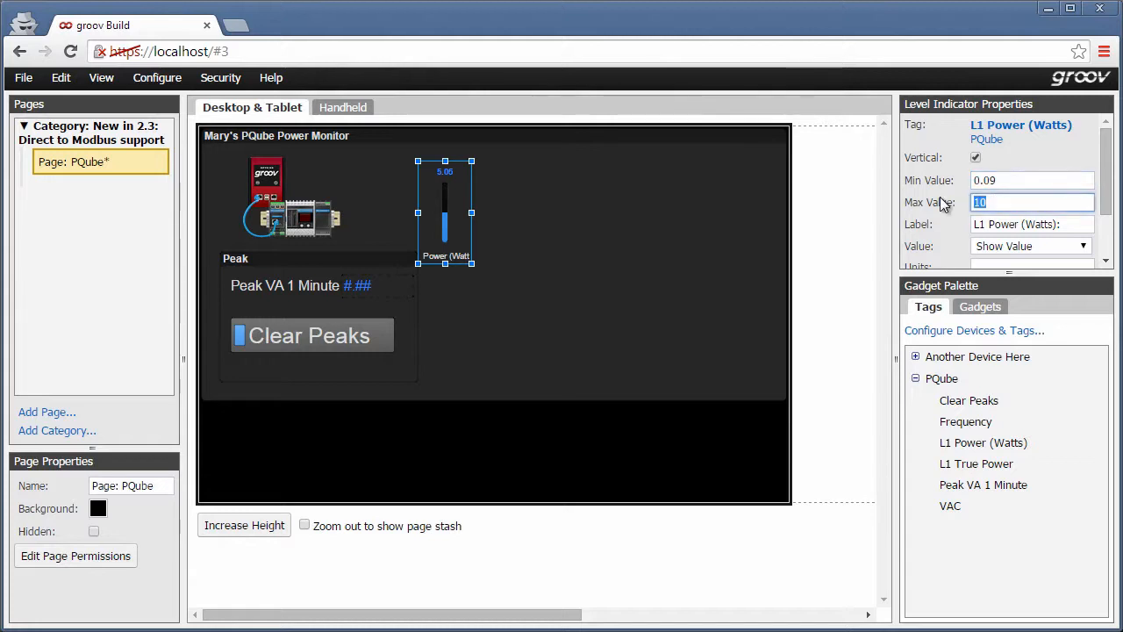
pyautogui.write('0.12')
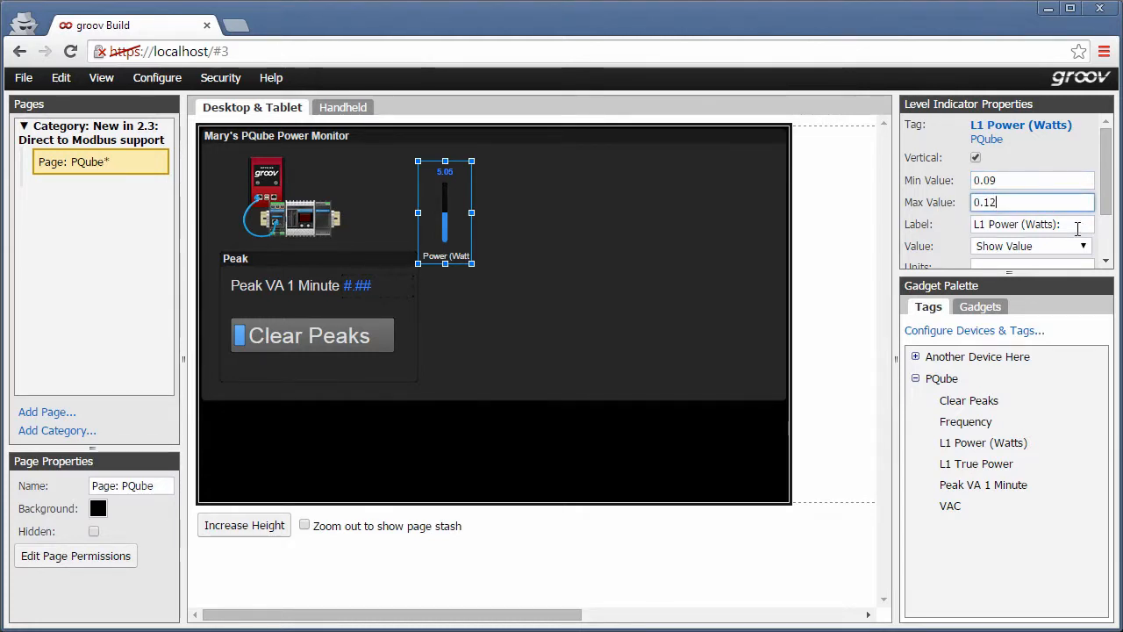
# Set the level indicator's label to L1 Power, units to Watts and precision to 6.
pyautogui.click(1078, 226)
pyautogui.scroll(-1, 1077, 226)
pyautogui.click(1027, 199)
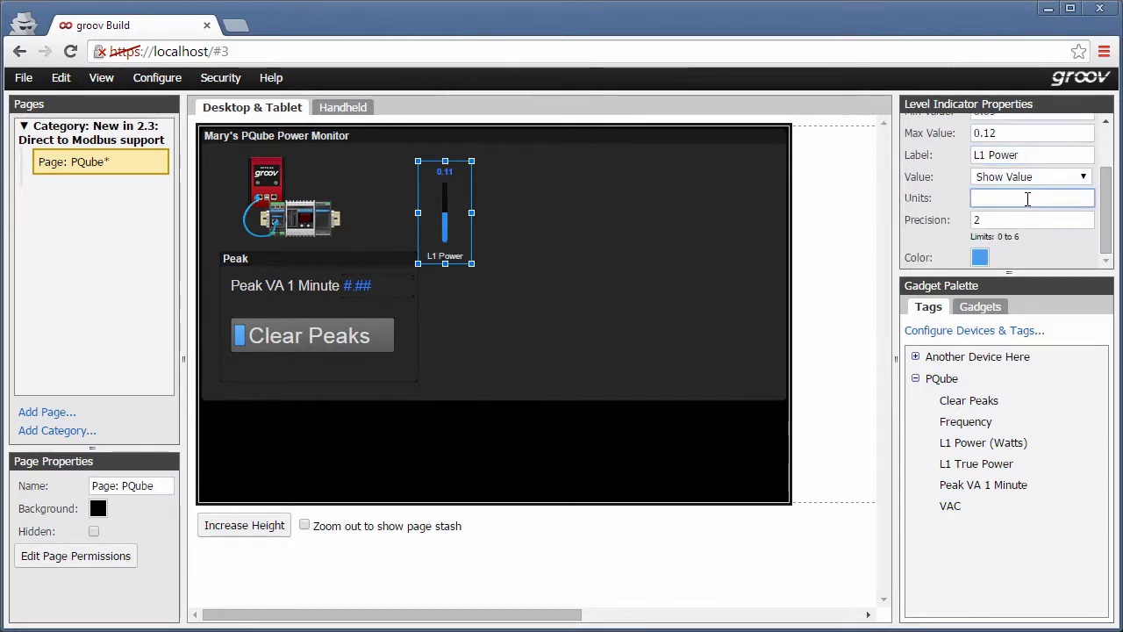
pyautogui.click(925, 221)
pyautogui.write('6')
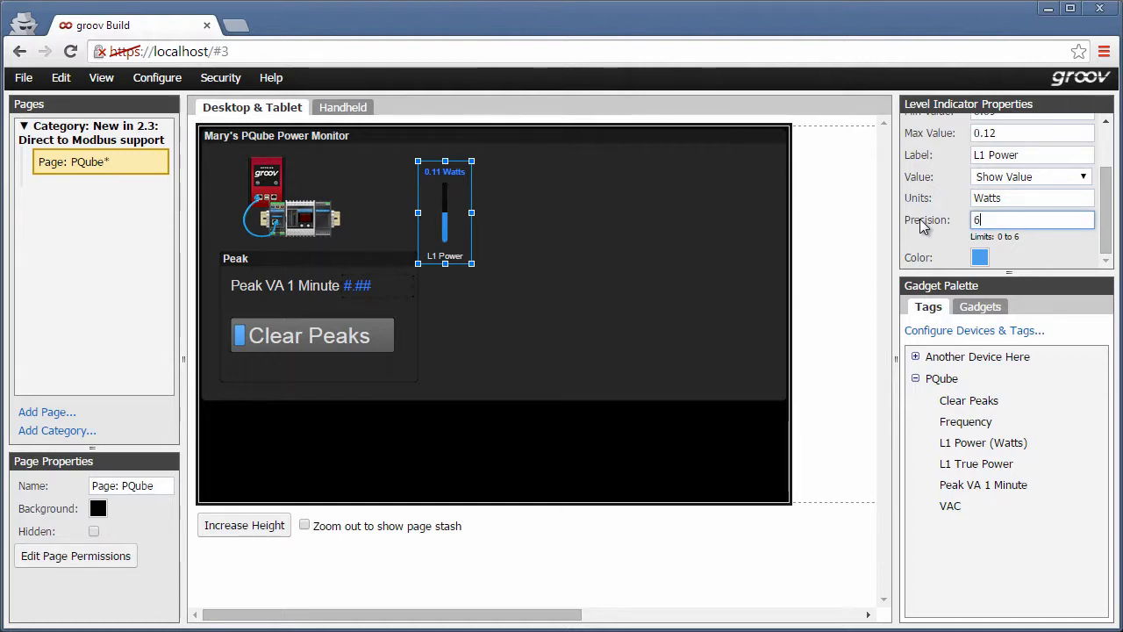
# Color the level indicator red and enlarge it into a taller, wider bar.
pyautogui.click(979, 257)
pyautogui.click(762, 356)
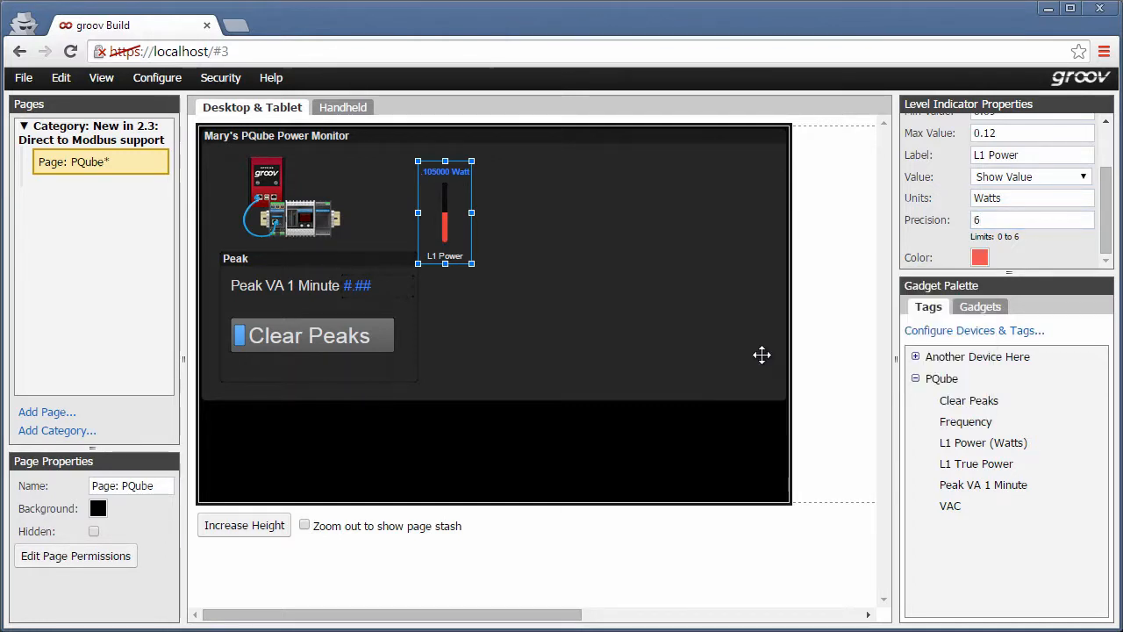
pyautogui.moveTo(471, 212); pyautogui.dragTo(489, 212)
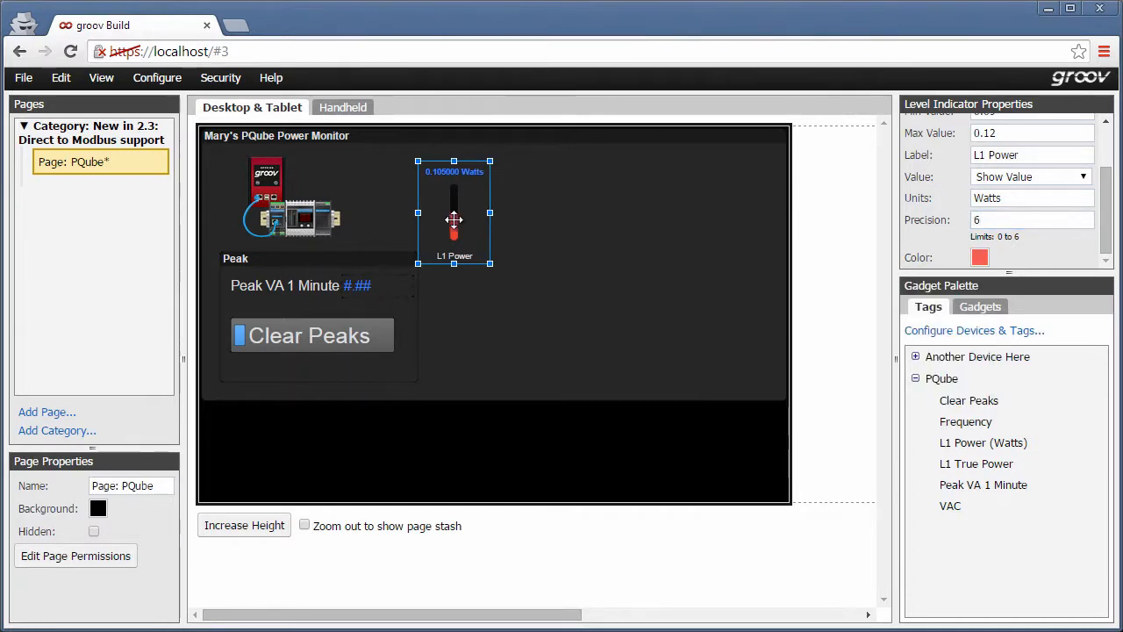
pyautogui.moveTo(453, 263); pyautogui.dragTo(454, 355)
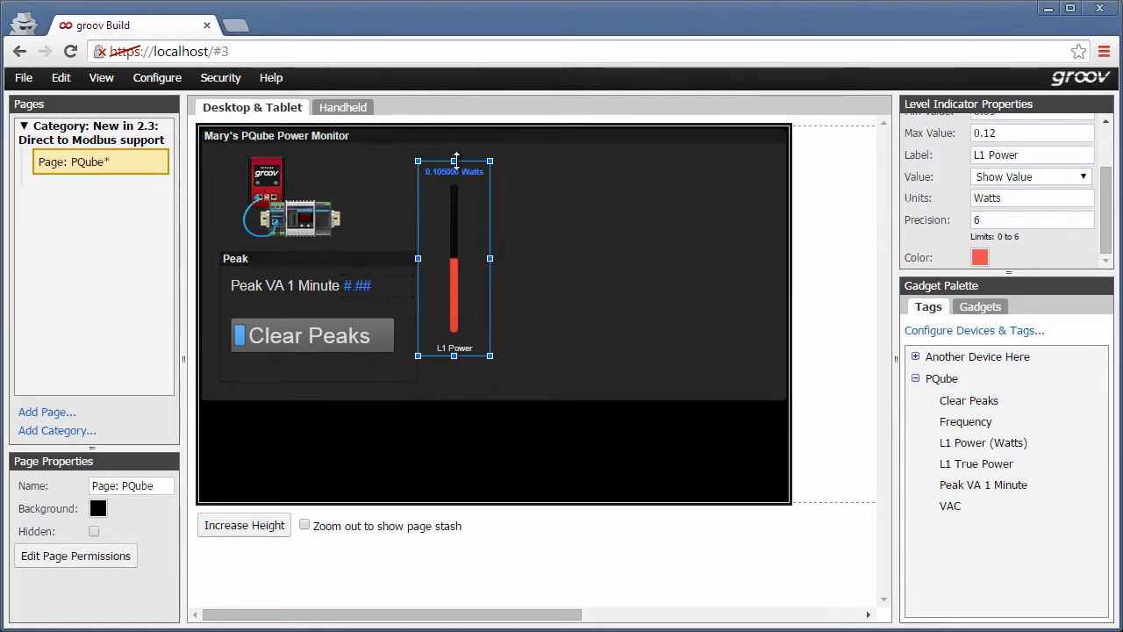
pyautogui.moveTo(454, 161); pyautogui.dragTo(454, 154)
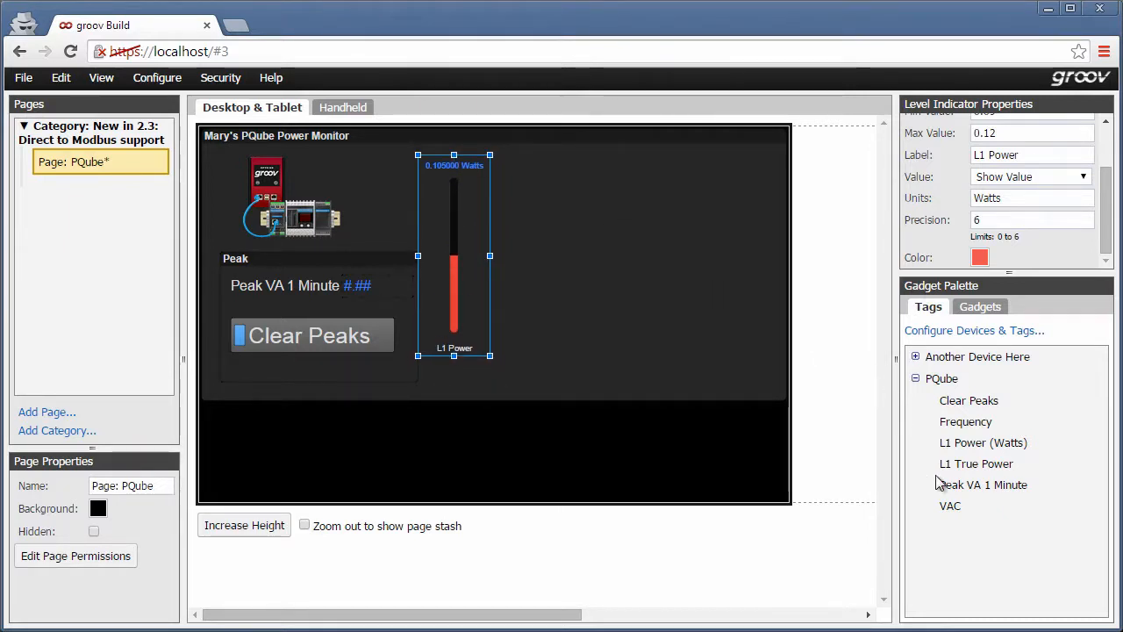
# Add a Trend gadget for the VAC tag and resize it wider and shorter beside the level indicator.
pyautogui.click(949, 510)
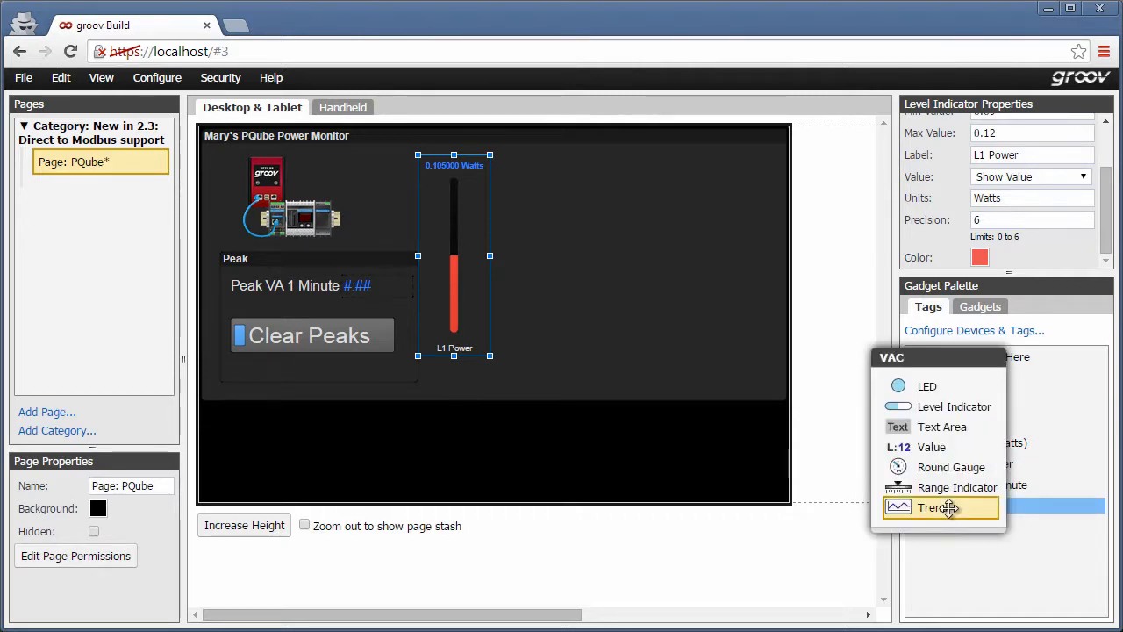
pyautogui.click(950, 507)
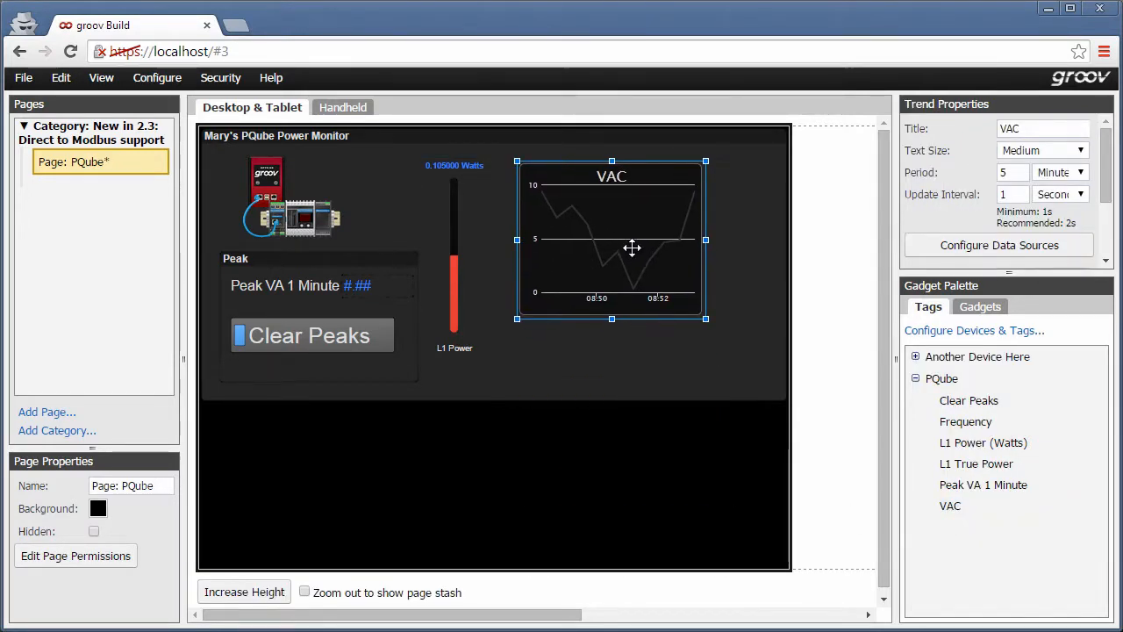
pyautogui.click(630, 247)
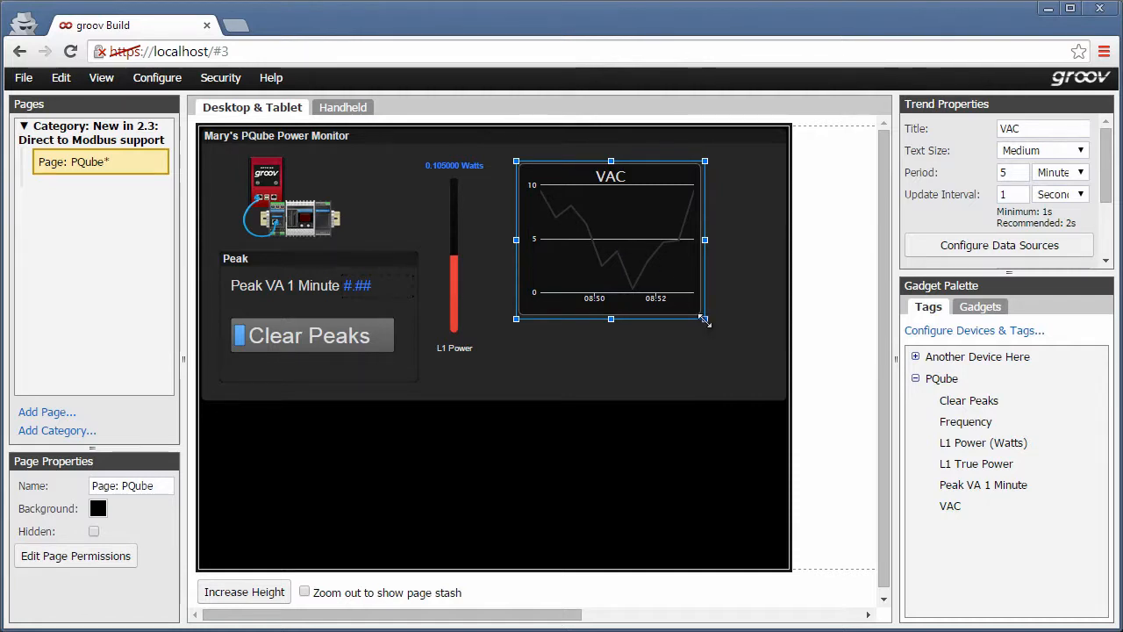
pyautogui.moveTo(705, 318); pyautogui.dragTo(779, 350)
pyautogui.moveTo(648, 349); pyautogui.dragTo(651, 279)
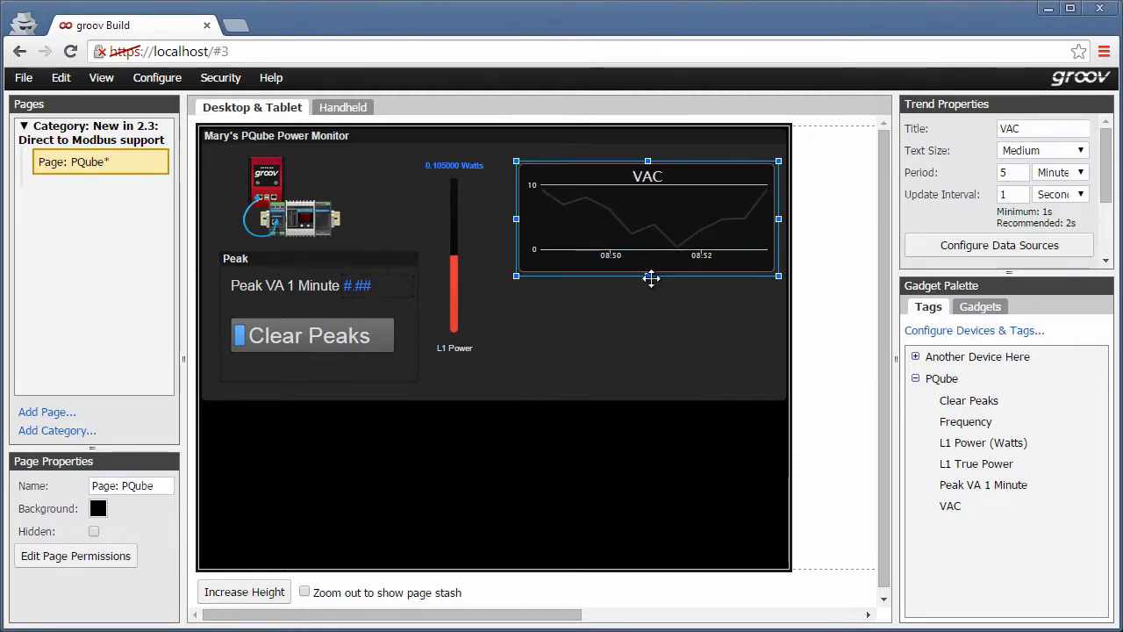
# Set the trend period to 1 minute and the left axis title to VAC.
pyautogui.doubleClick(1002, 173)
pyautogui.write('1')
pyautogui.moveTo(1105, 180); pyautogui.dragTo(1108, 230)
pyautogui.click(1043, 214)
pyautogui.write('VAC')
# Switch the left axis value limits to Manual with minimum 120 and maximum 124.
pyautogui.click(1077, 214)
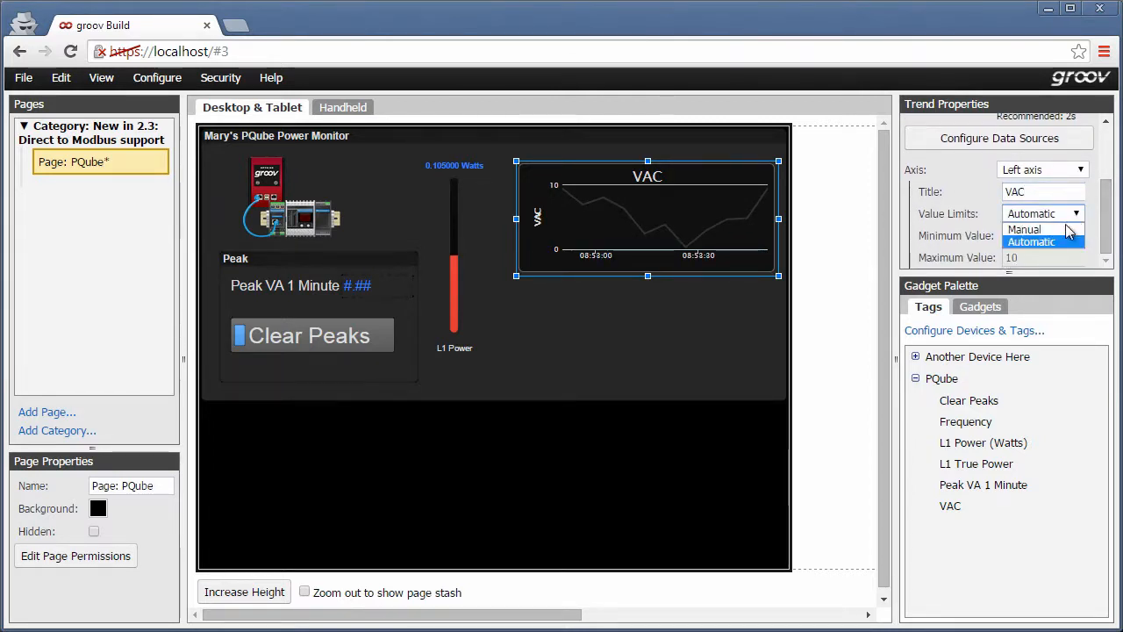
pyautogui.click(1035, 227)
pyautogui.doubleClick(1009, 235)
pyautogui.write('120')
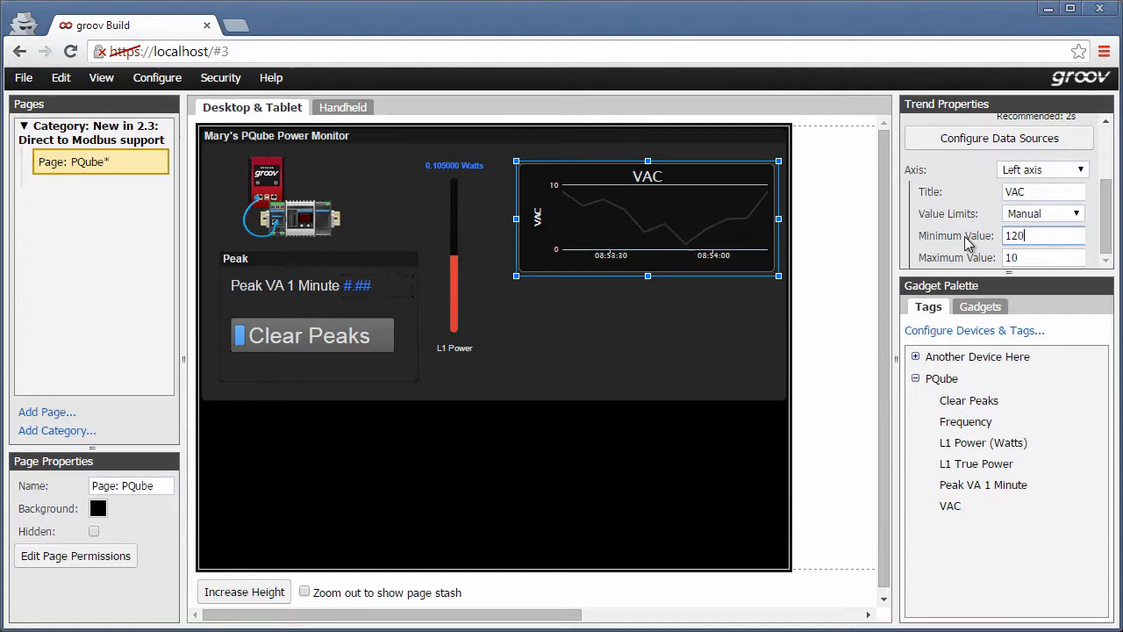
pyautogui.doubleClick(1010, 257)
pyautogui.write('12')
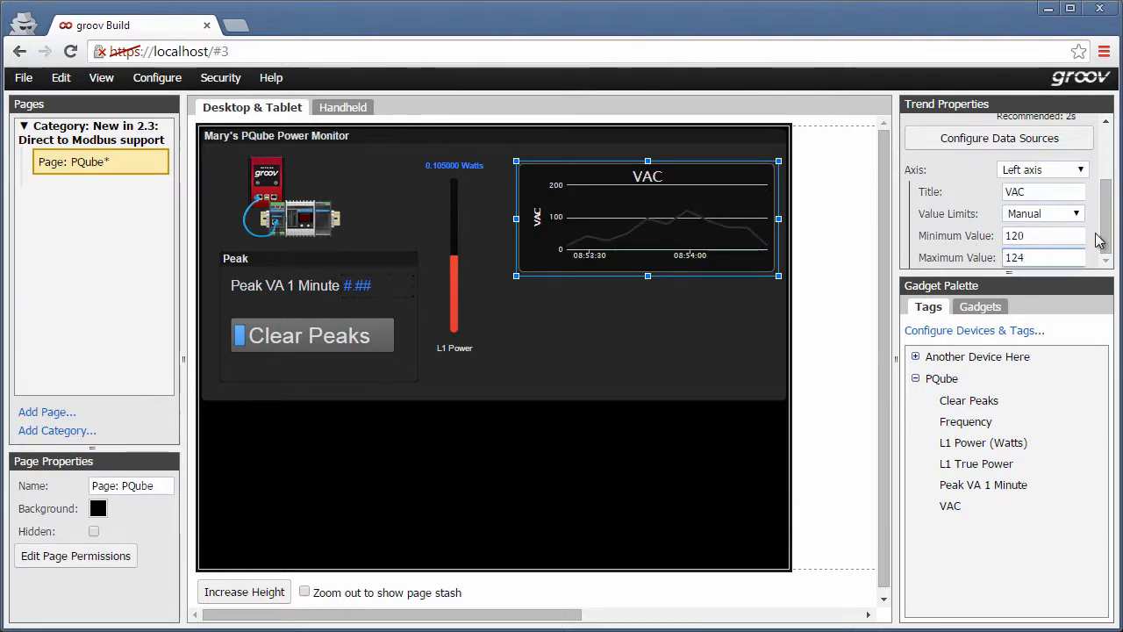
pyautogui.write('4')
# Select the trend's right axis and title it Frequency.
pyautogui.click(1079, 169)
pyautogui.click(1081, 198)
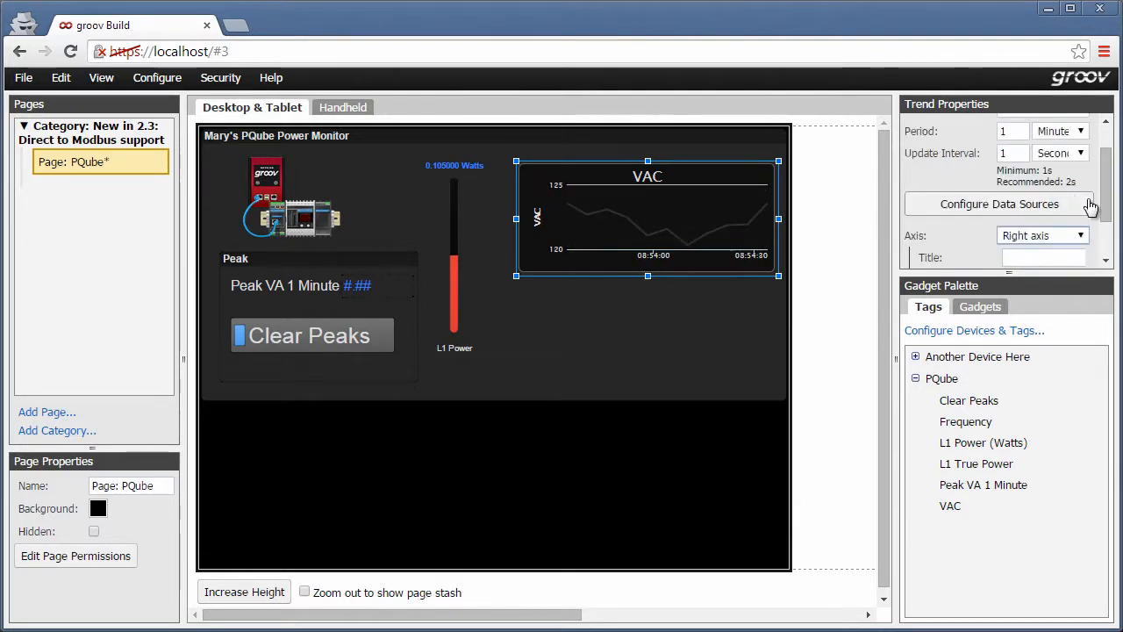
pyautogui.scroll(-1, 1090, 205)
pyautogui.click(1063, 224)
pyautogui.write('Frequency')
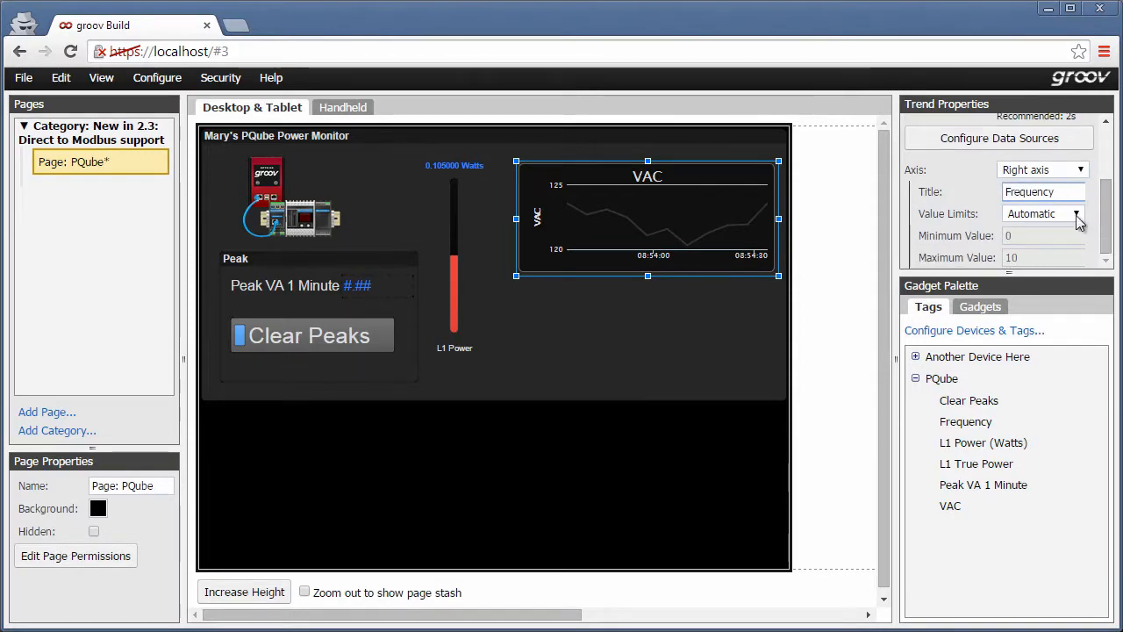
pyautogui.click(1077, 213)
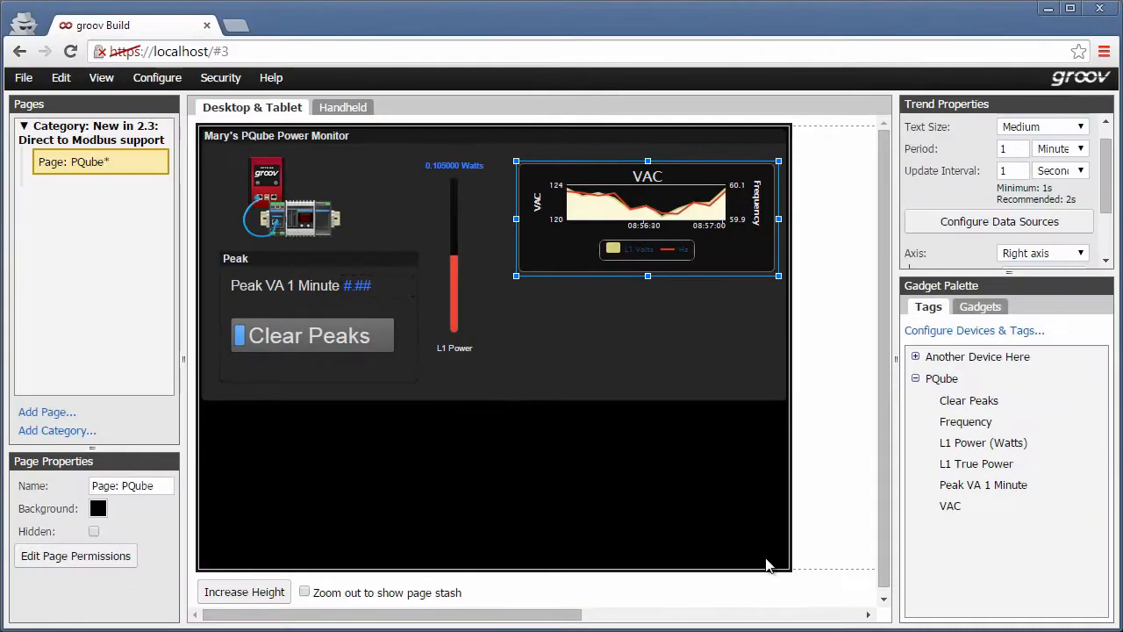
# Add a Round Gauge for the L1 True Power tag with minimum value -1 and maximum value 1.
pyautogui.click(974, 463)
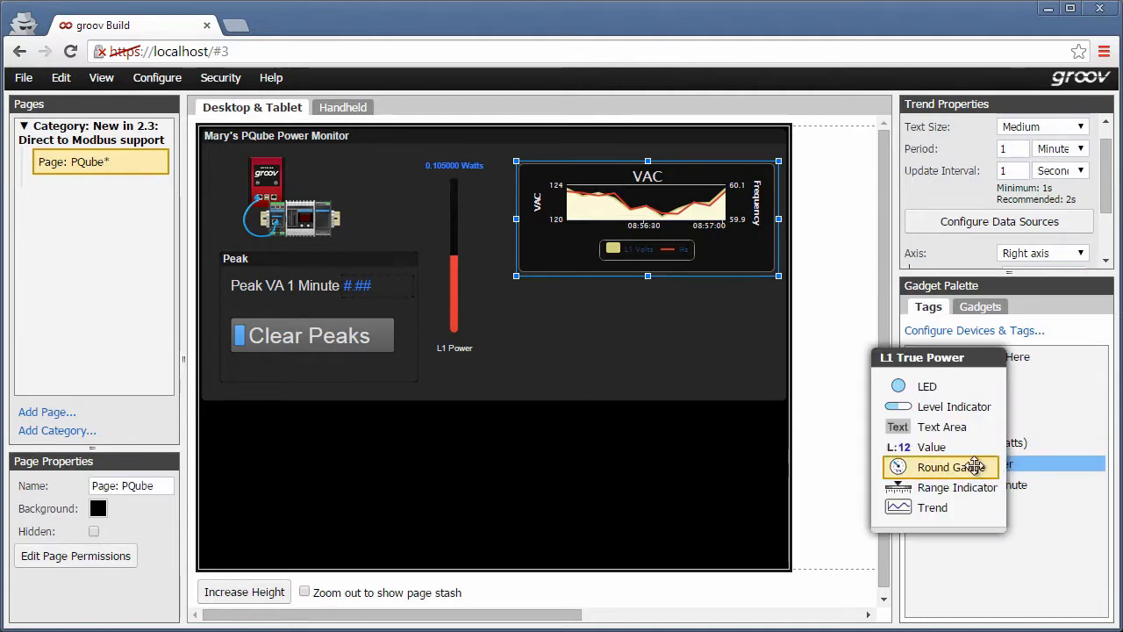
pyautogui.click(971, 464)
pyautogui.moveTo(1106, 183); pyautogui.dragTo(954, 157)
pyautogui.write('-1')
pyautogui.press('Tab')
pyautogui.write('1')
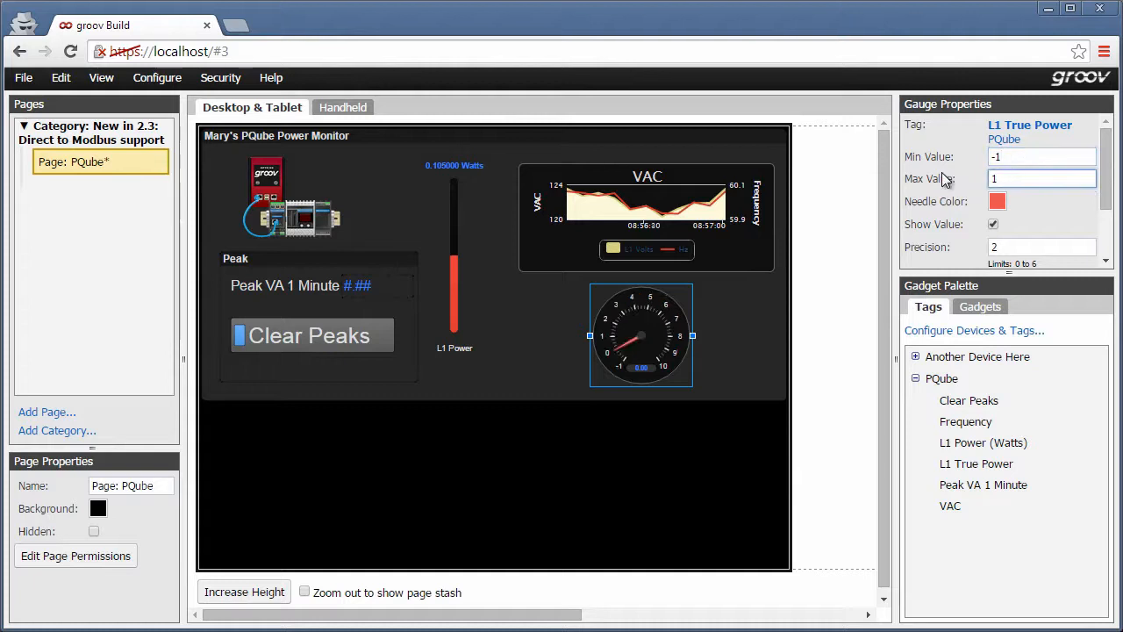
# Set the gauge's precision to 6 and its units to Power Factor.
pyautogui.doubleClick(1018, 247)
pyautogui.write('6')
pyautogui.moveTo(1102, 204); pyautogui.dragTo(1102, 246)
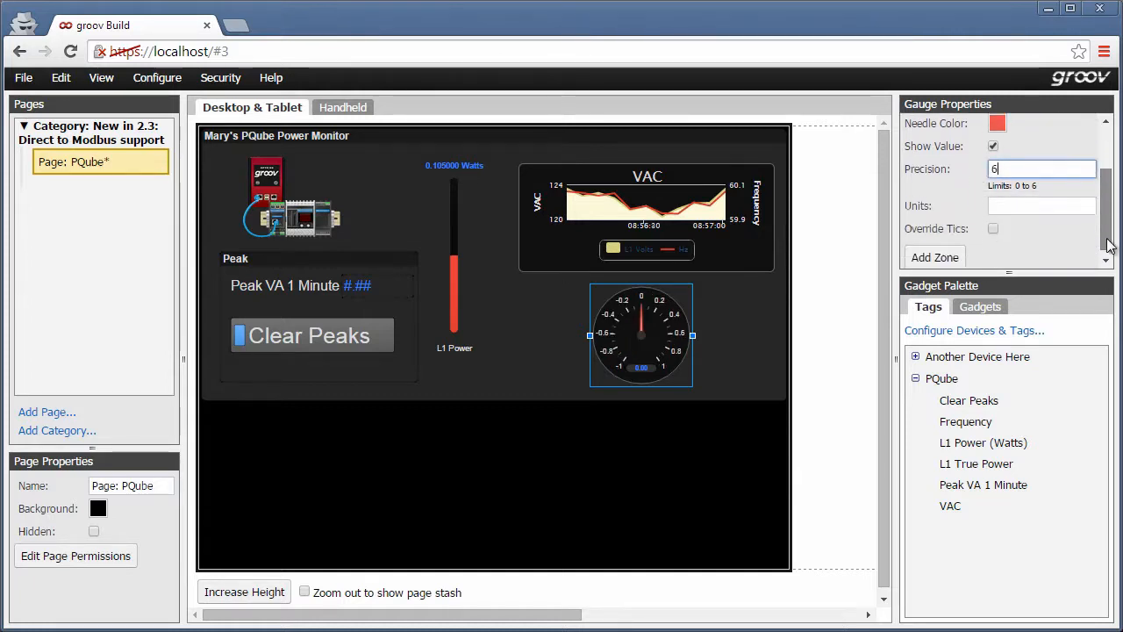
pyautogui.click(1033, 202)
pyautogui.write('P')
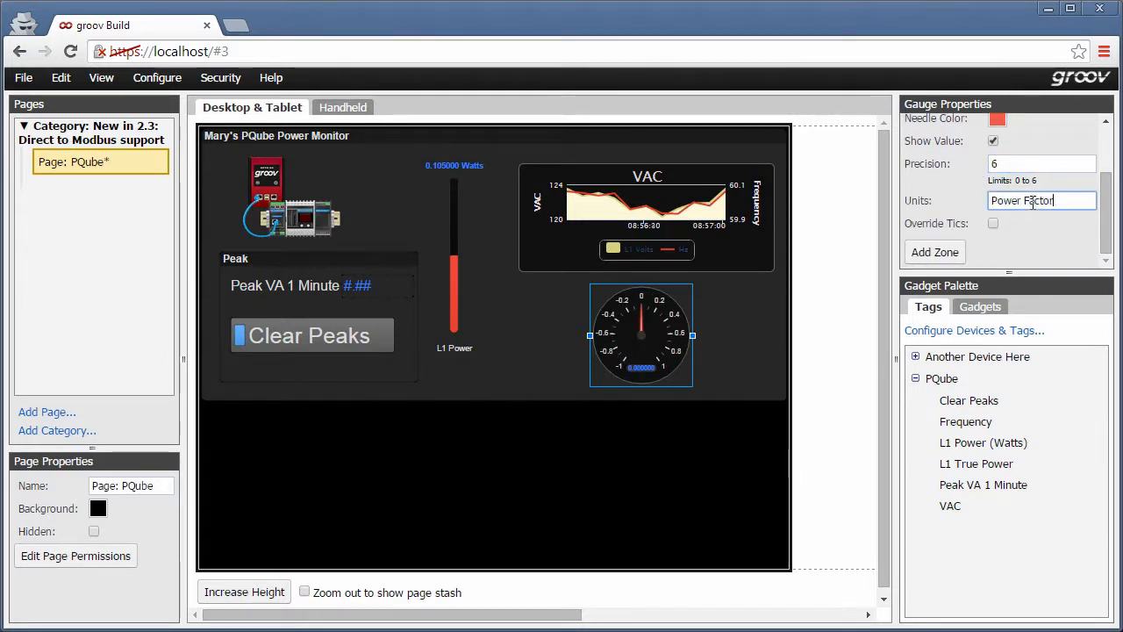
pyautogui.write('ower Factor')
# Add a gauge zone from -1 to -.9 colored red.
pyautogui.click(952, 253)
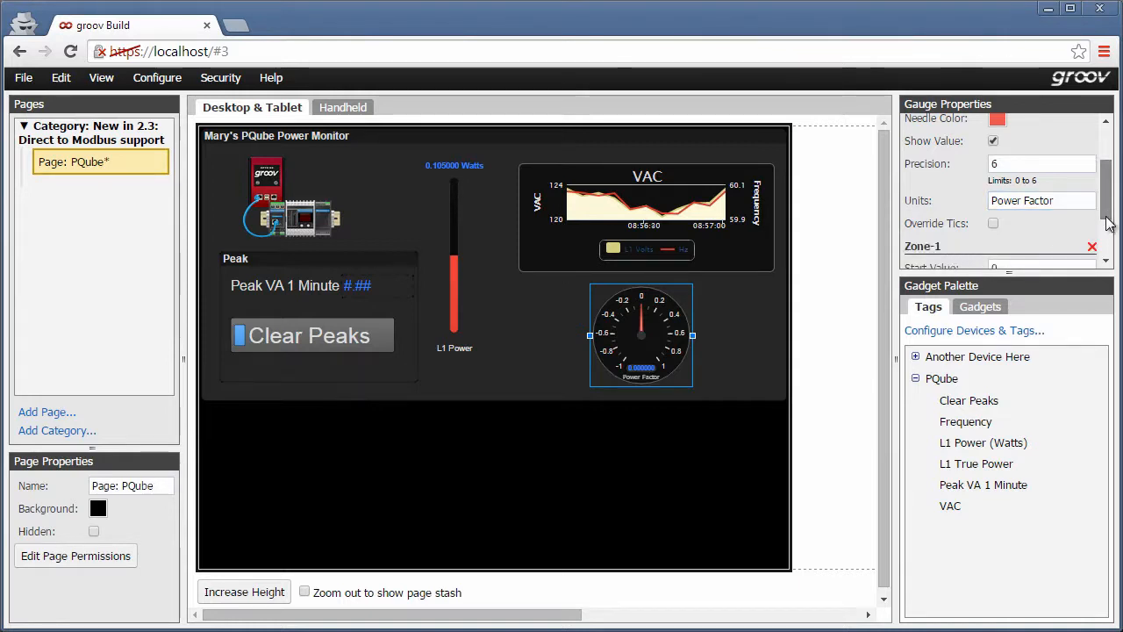
pyautogui.moveTo(1107, 224); pyautogui.dragTo(1107, 255)
pyautogui.doubleClick(995, 179)
pyautogui.write('-1')
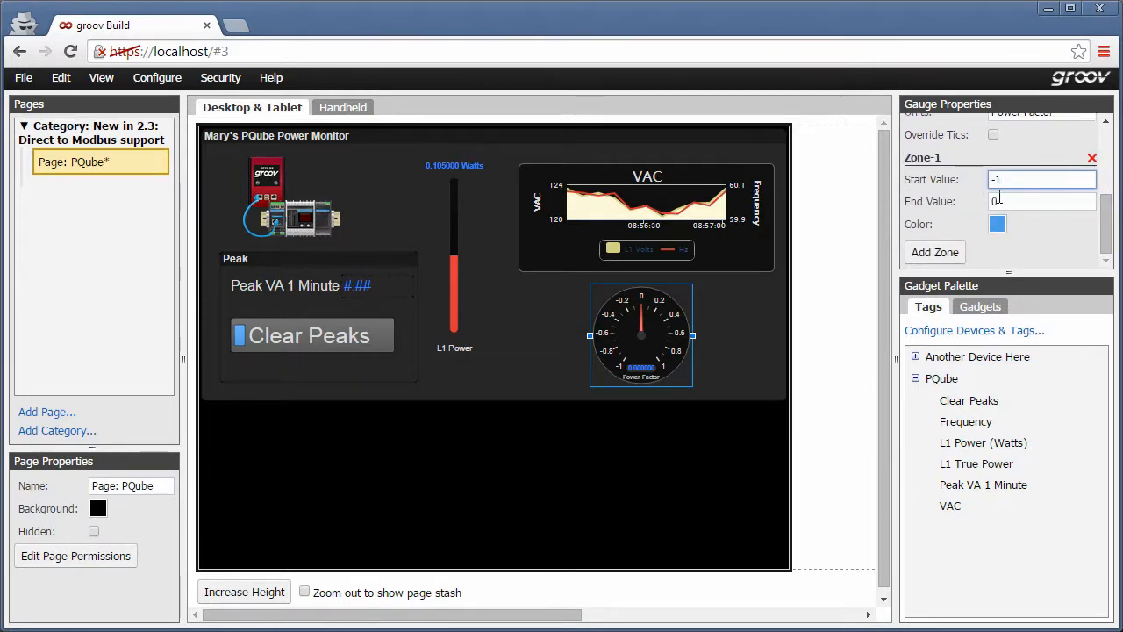
pyautogui.press('Tab')
pyautogui.write('-.9')
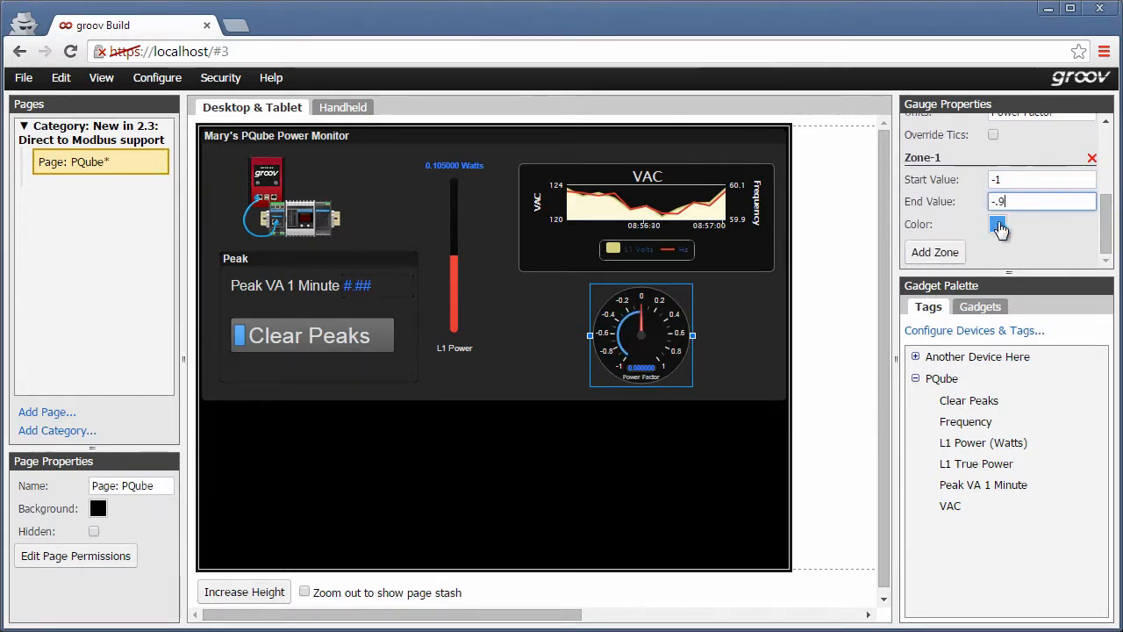
pyautogui.click(998, 224)
pyautogui.click(812, 316)
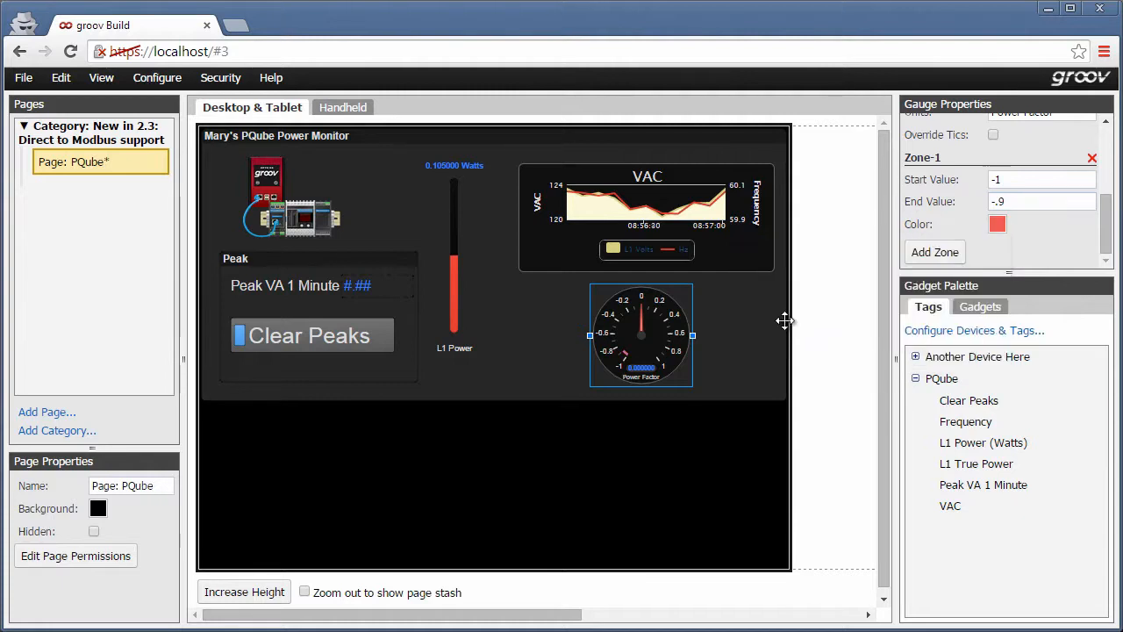
# Add a second gauge zone from .9 to 1 colored red.
pyautogui.click(934, 251)
pyautogui.moveTo(1107, 223); pyautogui.dragTo(1107, 246)
pyautogui.click(1028, 180)
pyautogui.press('BackSpace')
pyautogui.write('.9')
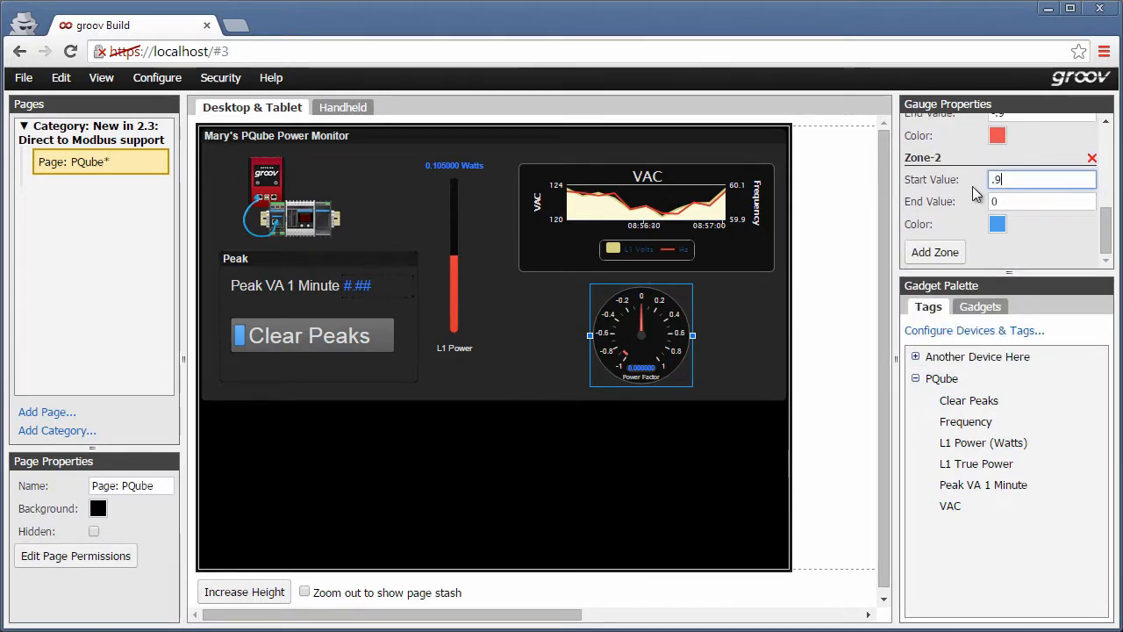
pyautogui.press('Tab')
pyautogui.write('1')
pyautogui.click(998, 224)
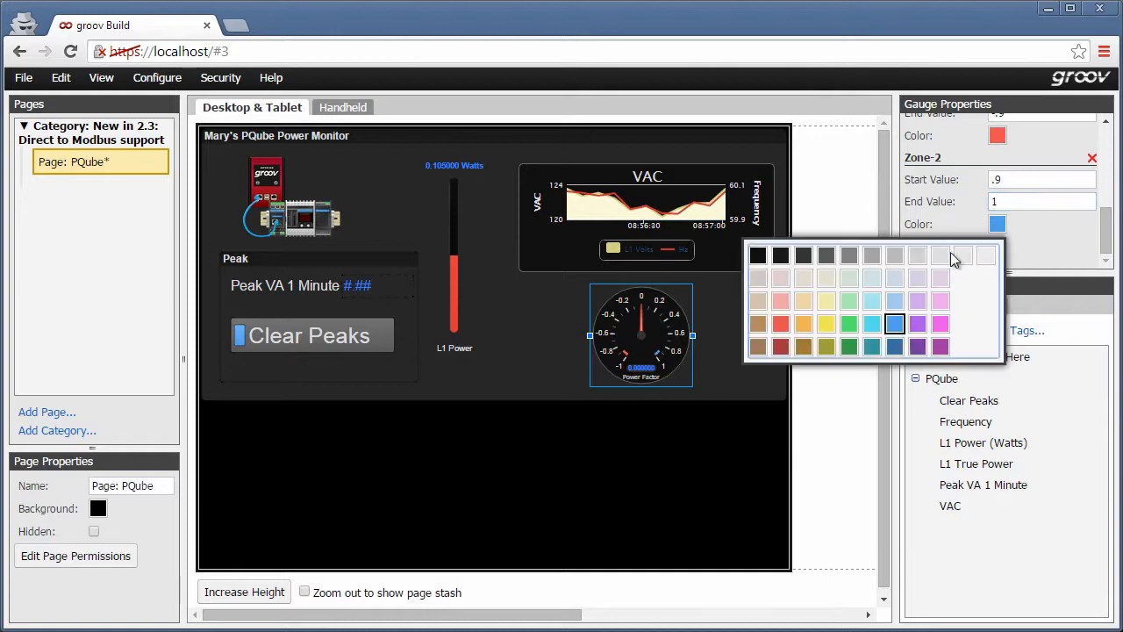
pyautogui.click(782, 320)
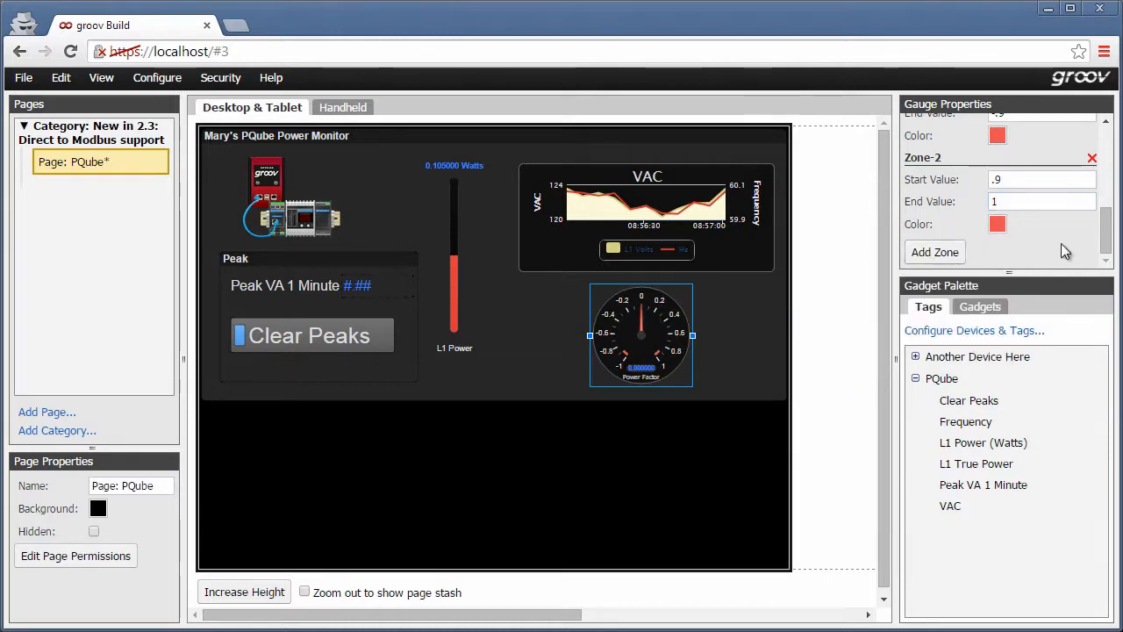
# Switch to the Handheld layout of the page to review it.
pyautogui.moveTo(1107, 230); pyautogui.dragTo(1111, 134)
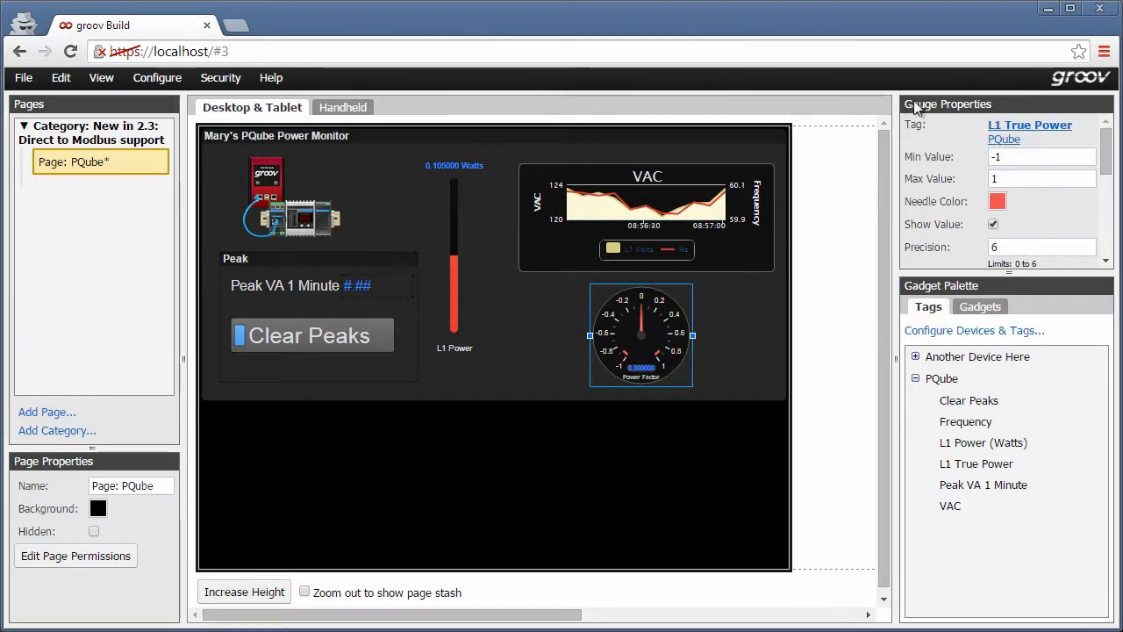
pyautogui.click(334, 109)
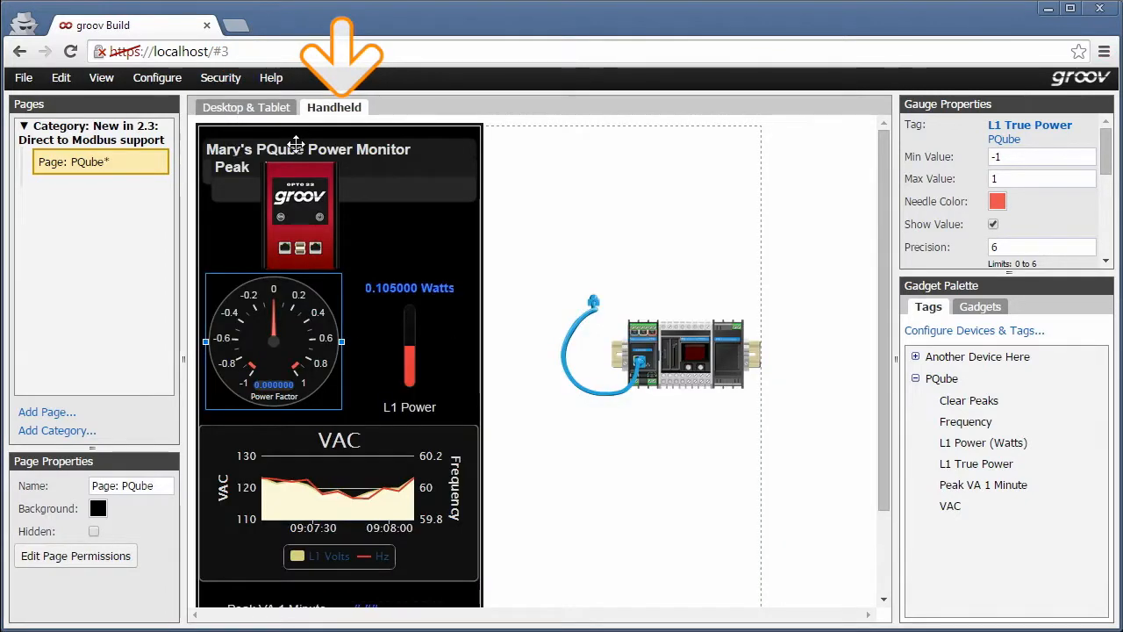
# Move the title panel and groov device image off the handheld page into the stash area beside it.
pyautogui.keyDown('shift'); pyautogui.click(297, 144); pyautogui.keyUp('shift')
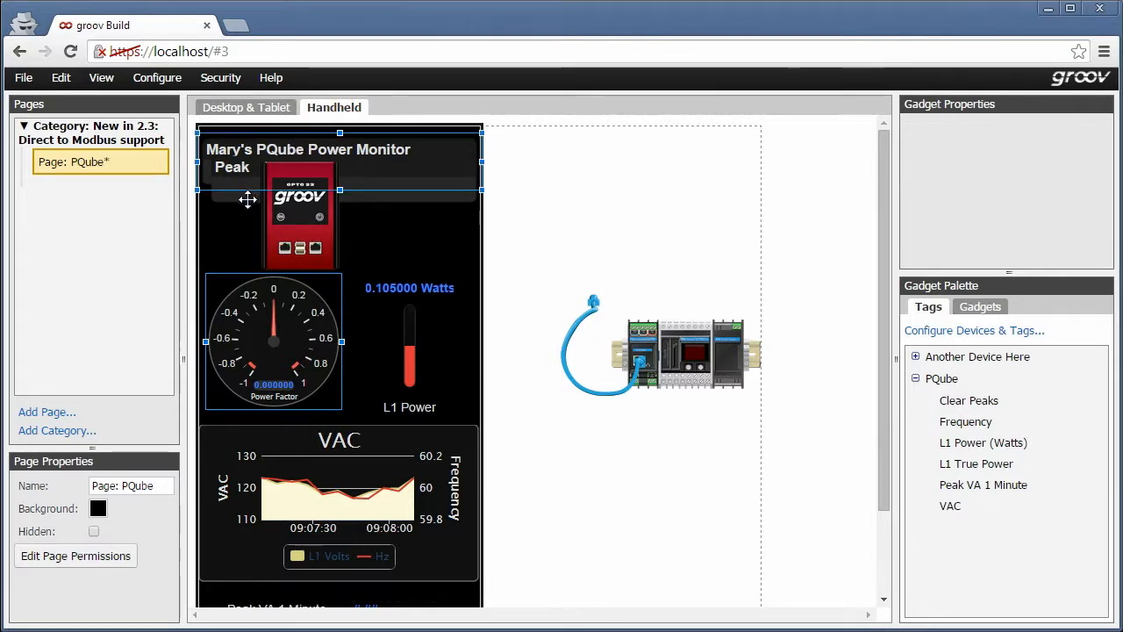
pyautogui.keyDown('shift'); pyautogui.click(286, 235); pyautogui.keyUp('shift')
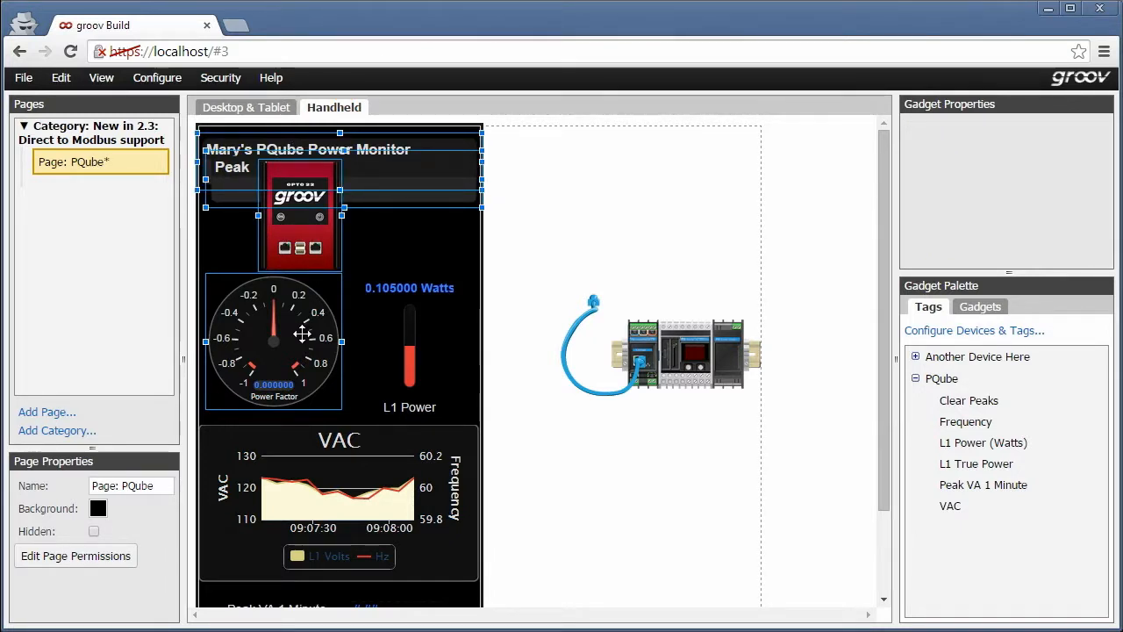
pyautogui.keyDown('shift'); pyautogui.click(302, 333); pyautogui.keyUp('shift')
pyautogui.moveTo(331, 177); pyautogui.dragTo(612, 194)
# Select the Power Factor gauge, L1 Power tank and VAC chart and move them up to the top of the handheld page.
pyautogui.click(266, 340)
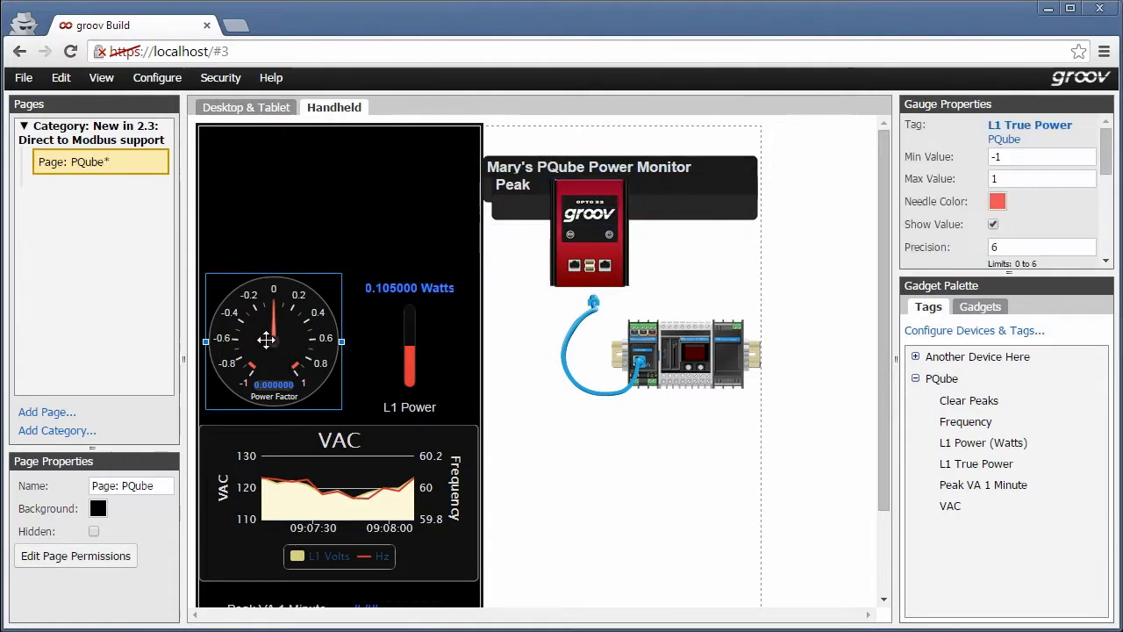
pyautogui.keyDown('shift'); pyautogui.click(409, 347); pyautogui.keyUp('shift')
pyautogui.keyDown('shift'); pyautogui.click(362, 485); pyautogui.keyUp('shift')
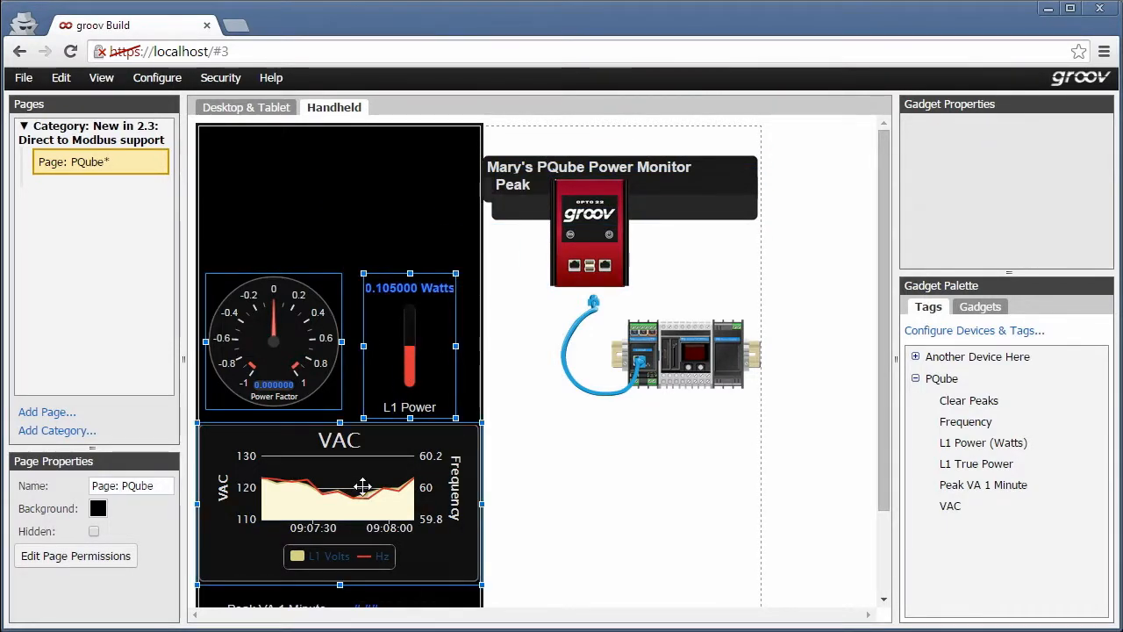
pyautogui.moveTo(351, 476); pyautogui.dragTo(350, 344)
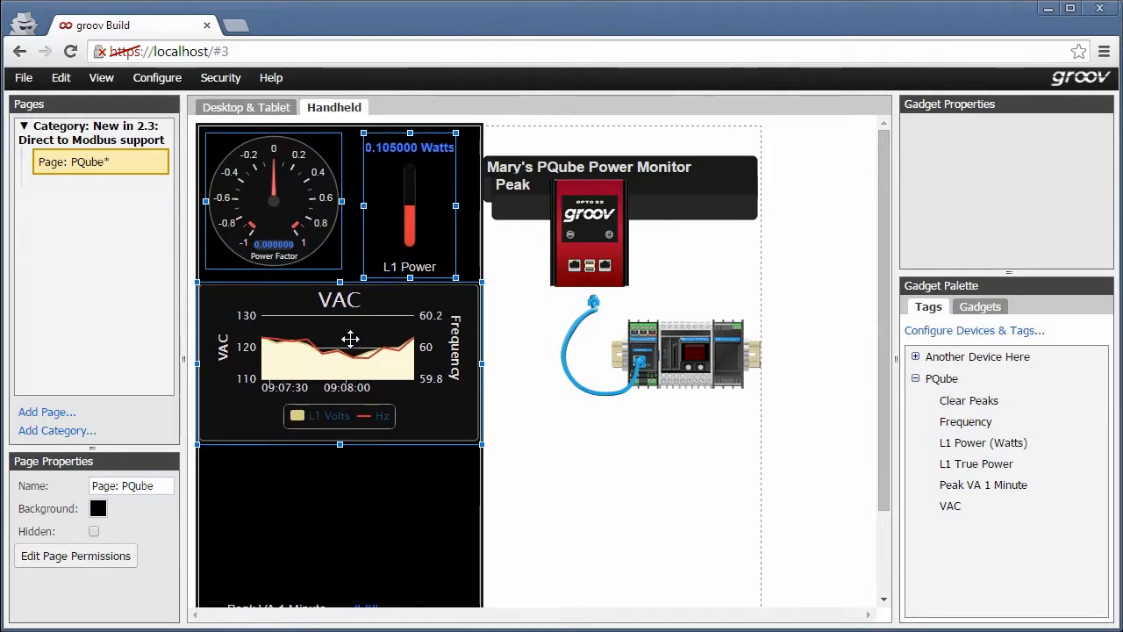
# Move the Peak VA 1 Minute value and Clear Peaks button up directly below the VAC chart.
pyautogui.scroll(-1, 351, 443)
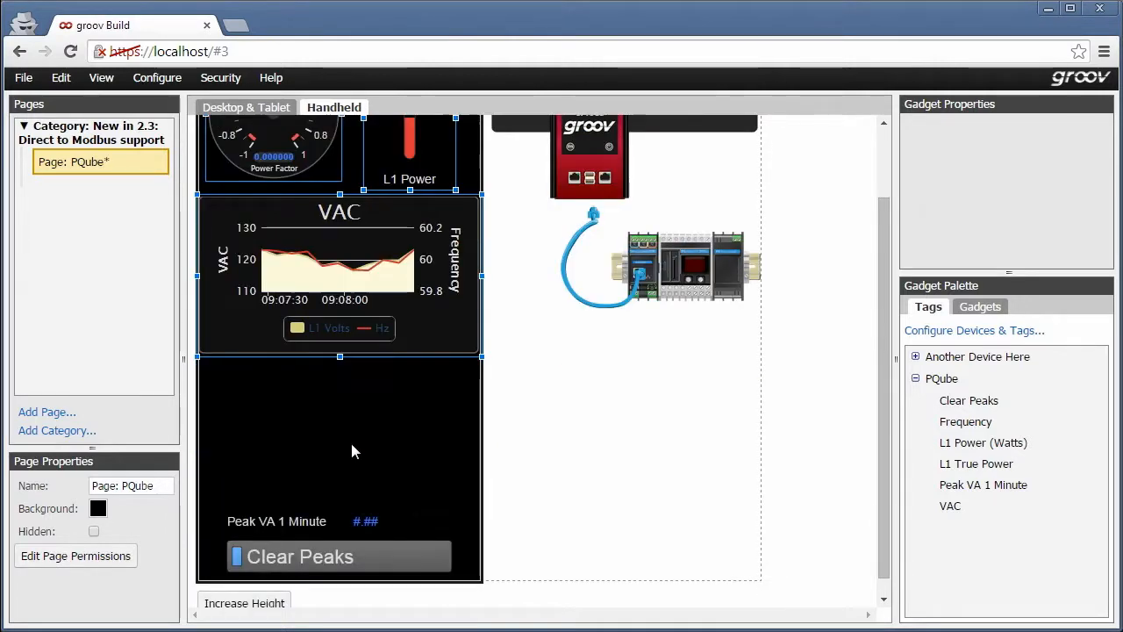
pyautogui.click(289, 520)
pyautogui.keyDown('shift'); pyautogui.click(292, 557); pyautogui.keyUp('shift')
pyautogui.moveTo(292, 556); pyautogui.dragTo(295, 414)
pyautogui.scroll(1, 296, 414)
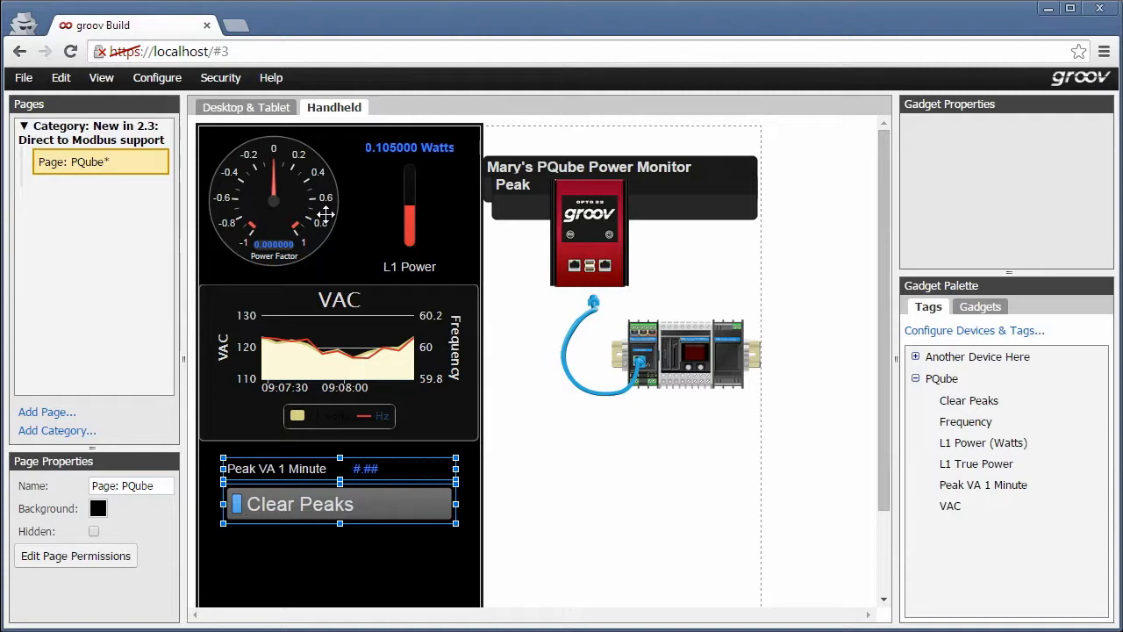
# Return to the Desktop & Tablet layout, then save all changes and switch to groov View.
pyautogui.click(269, 107)
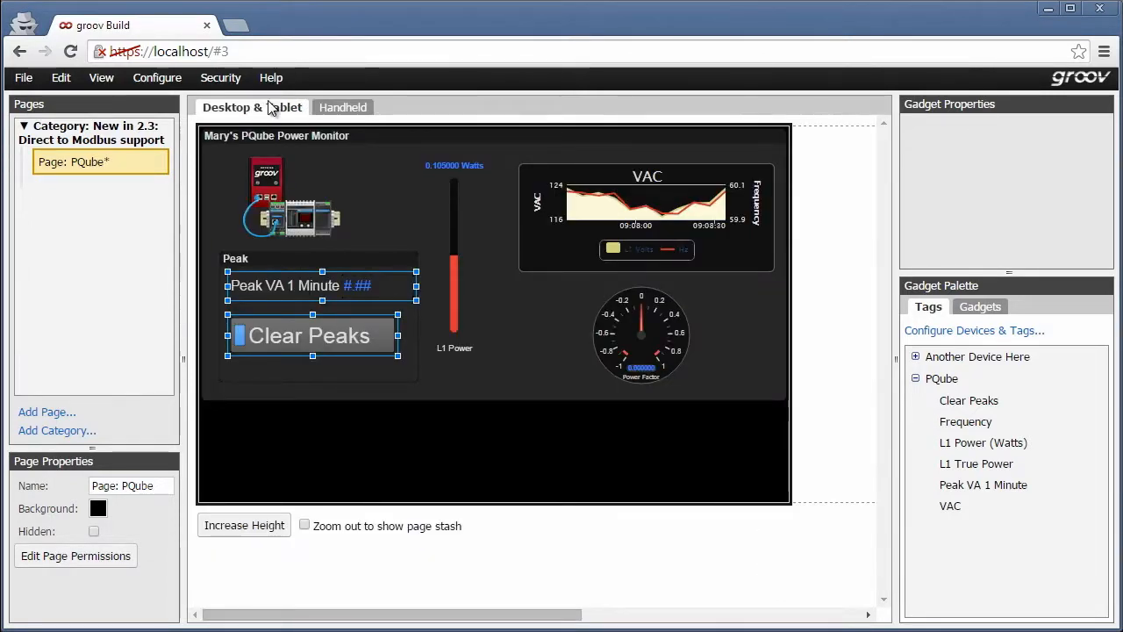
pyautogui.click(24, 77)
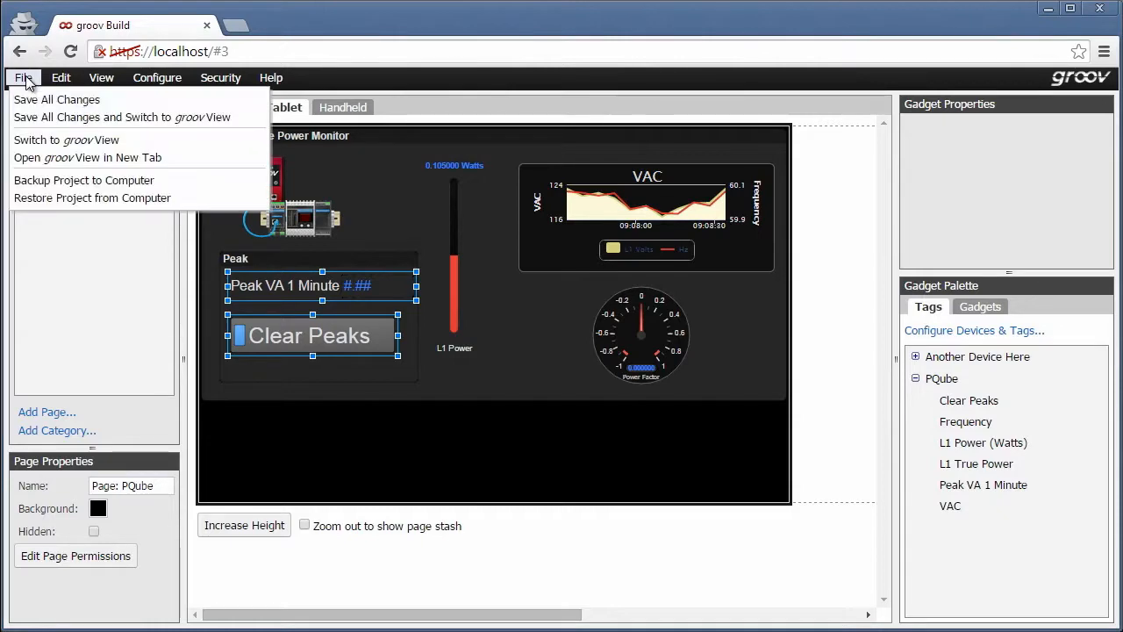
pyautogui.click(50, 120)
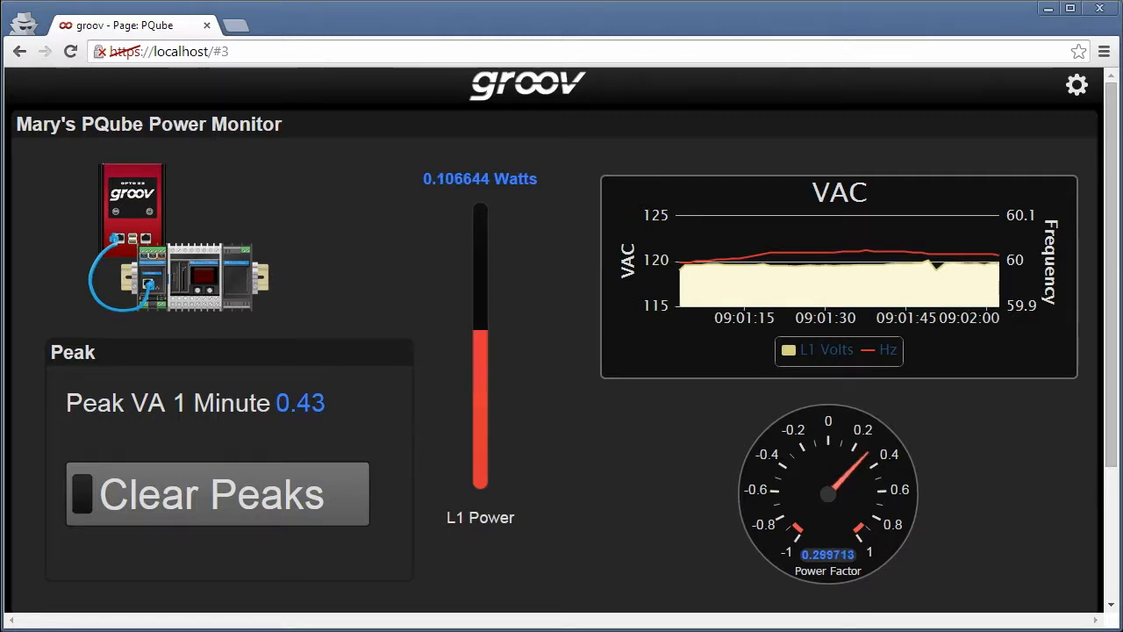
# Use the Clear Peaks button in groov View to reset the peak VA value.
pyautogui.click(176, 493)
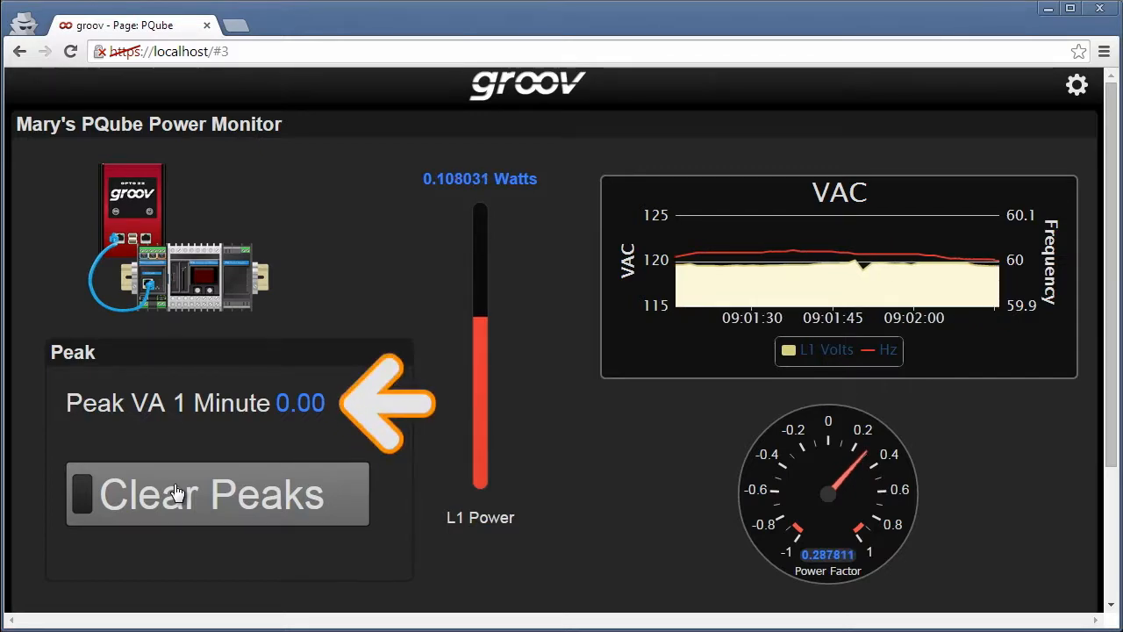